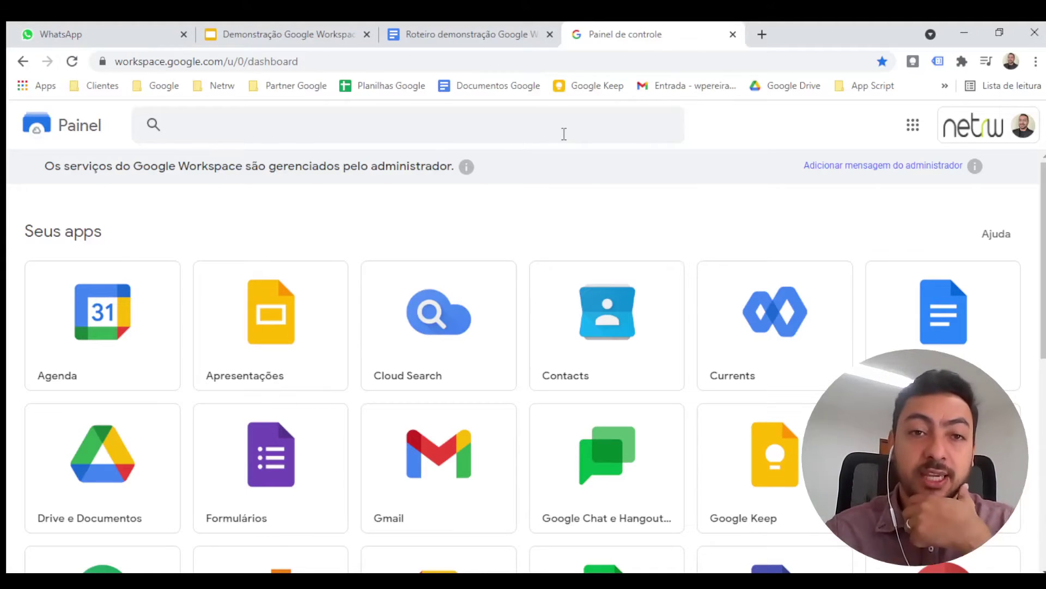
Examine the workspace.google.com dashboard address and the apps available under Seus apps.
left_click(490, 55)
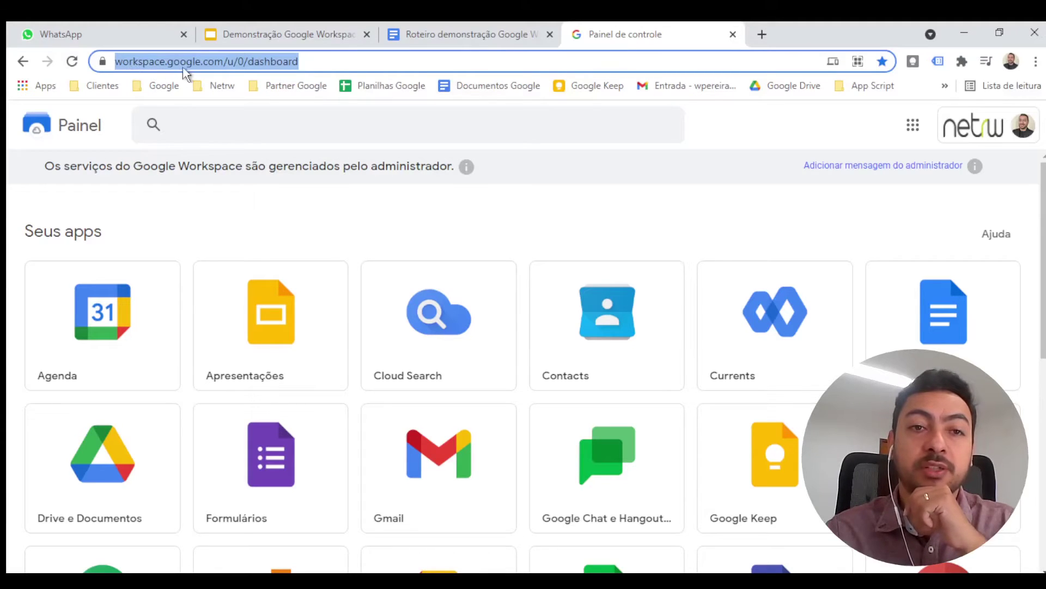
left_click_drag(330, 61, 129, 61)
left_click(355, 60)
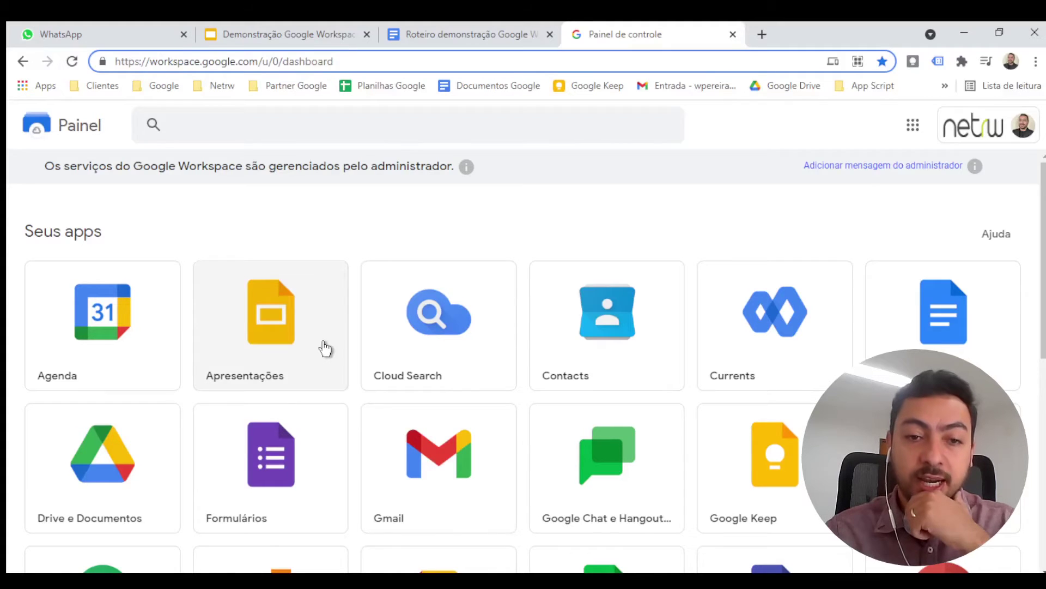
scroll(326, 347, "down", 4)
scroll(326, 348, "down", 4)
scroll(325, 347, "up", 8)
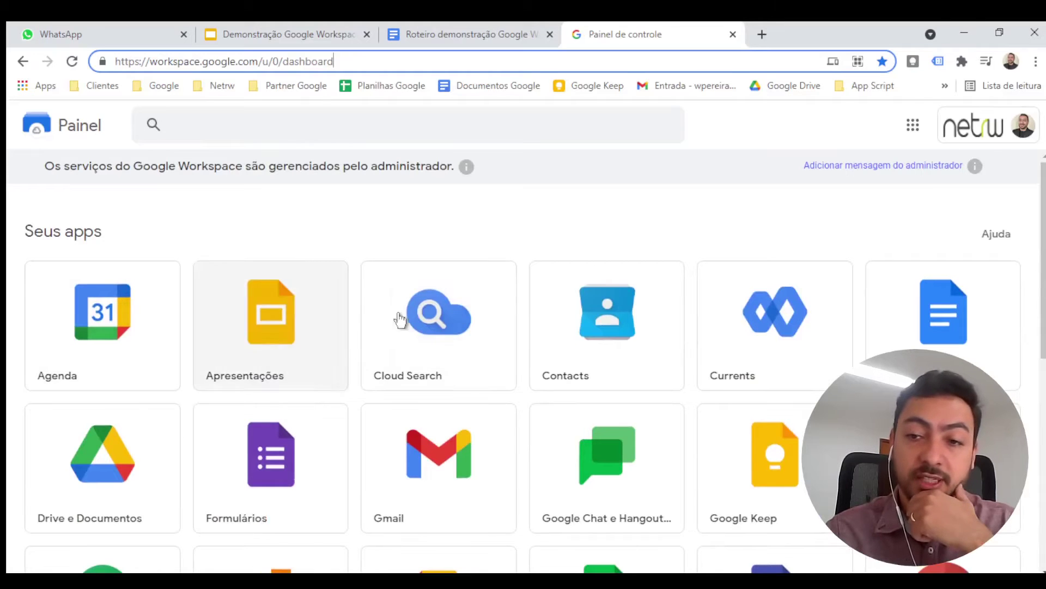
scroll(402, 317, "down", 5)
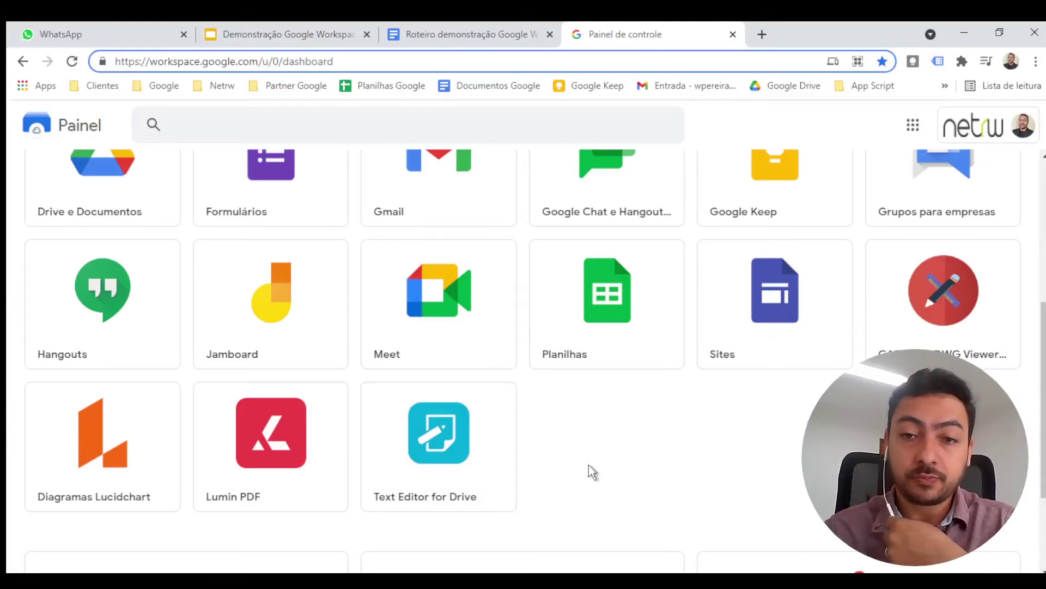
scroll(623, 463, "up", 5)
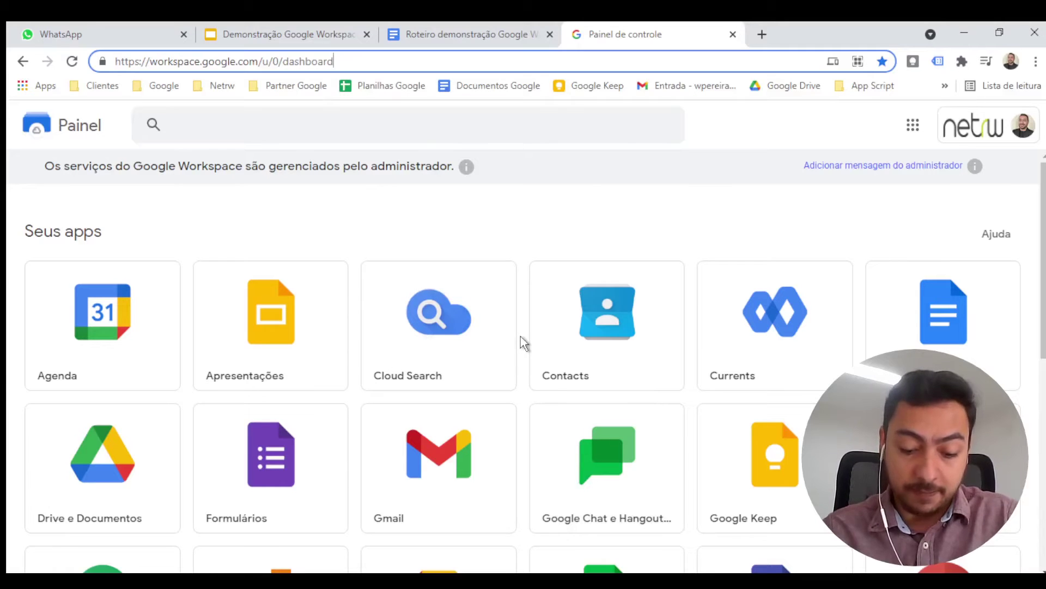
Look through the shortcuts in the Google apps launcher and close it.
left_click(915, 130)
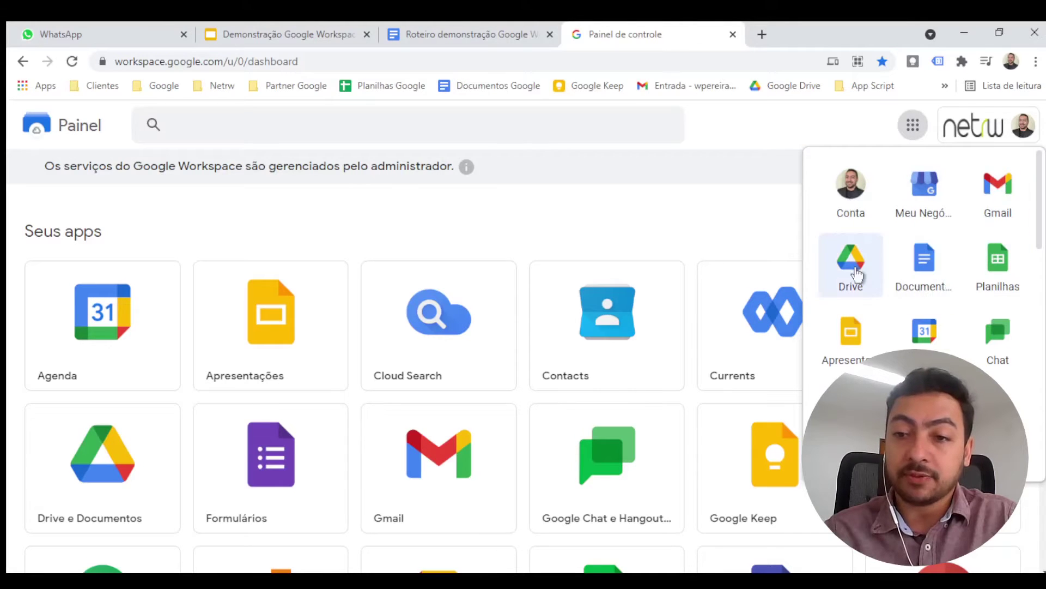
scroll(855, 352, "down", 1)
scroll(858, 354, "down", 1)
scroll(969, 197, "up", 3)
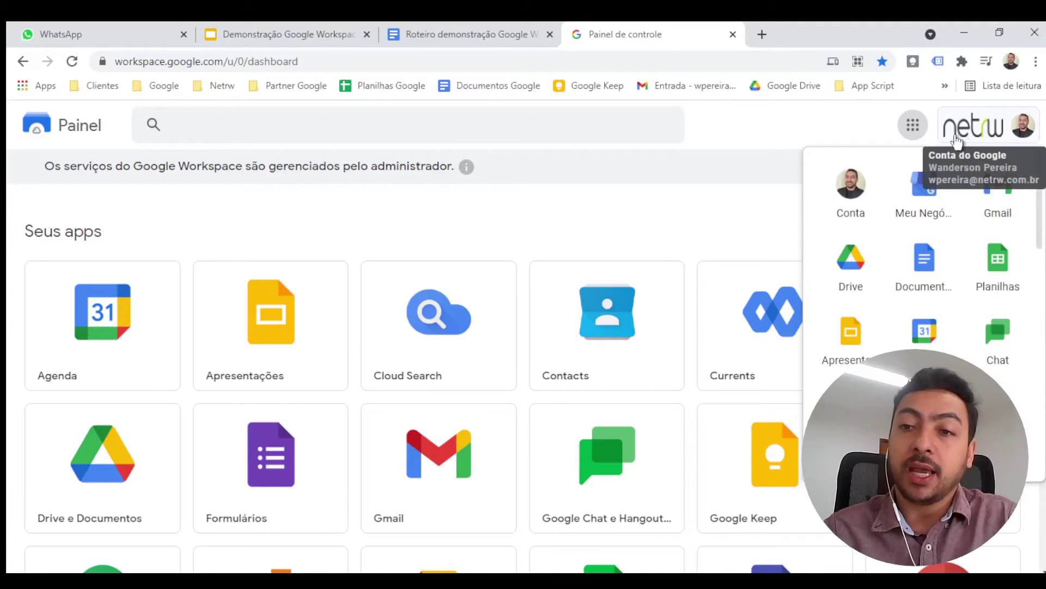
left_click(817, 130)
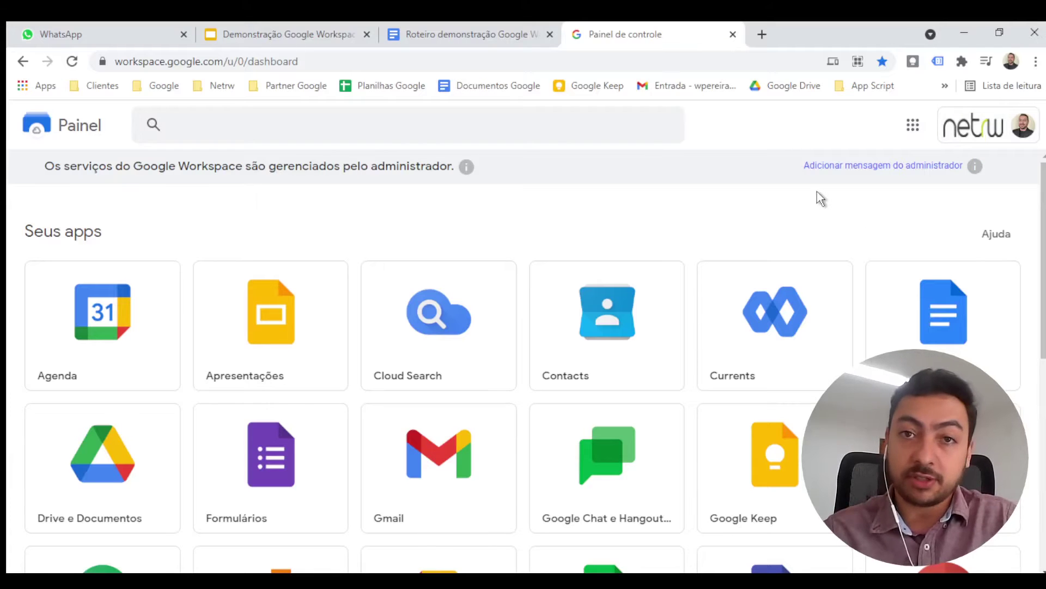
Open Google Drive and view the contents of Meu Drive and the list of shared drives.
left_click(908, 131)
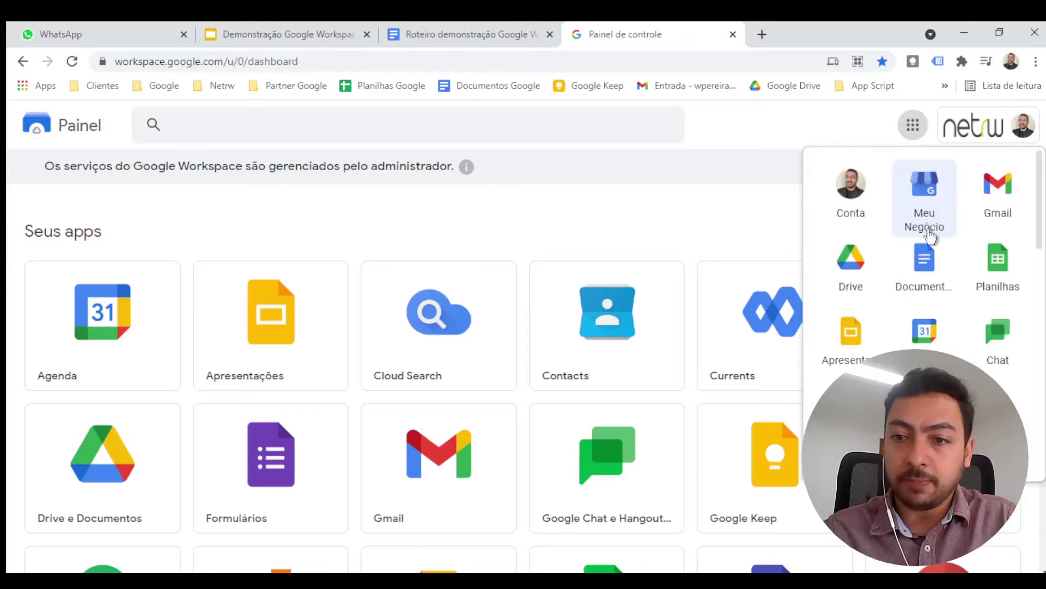
left_click(849, 271)
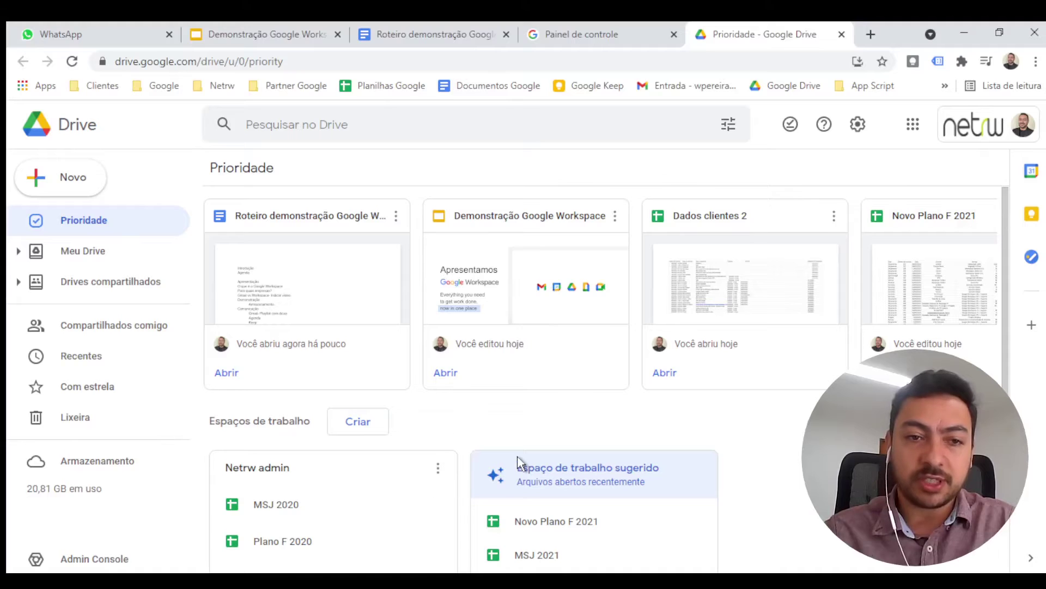
left_click(106, 252)
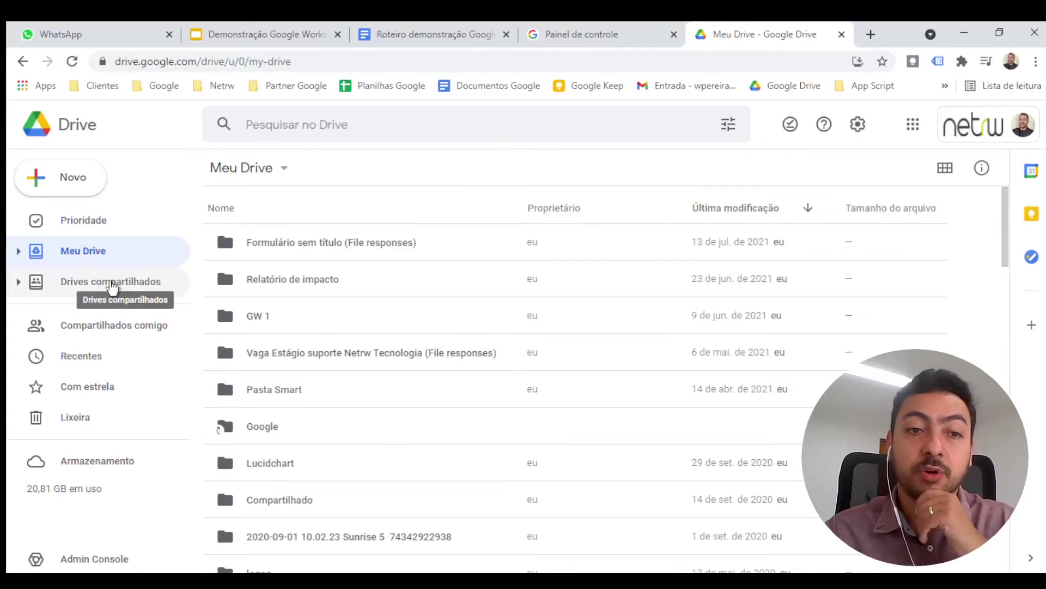
left_click(109, 283)
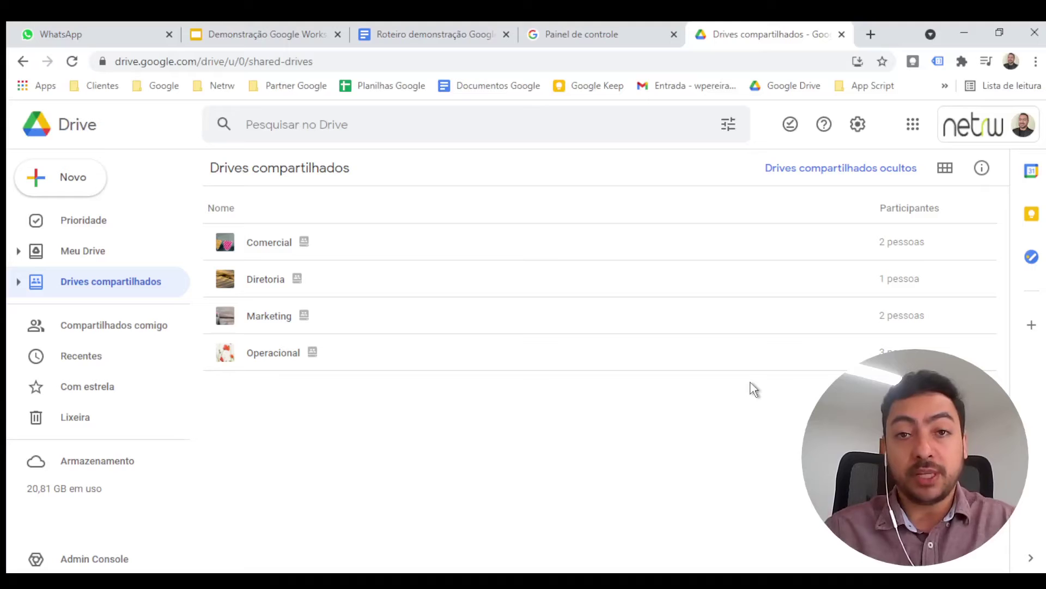
Switch to Gmail and look through the folders and labels in the E-mail section.
left_click(913, 124)
left_click(993, 205)
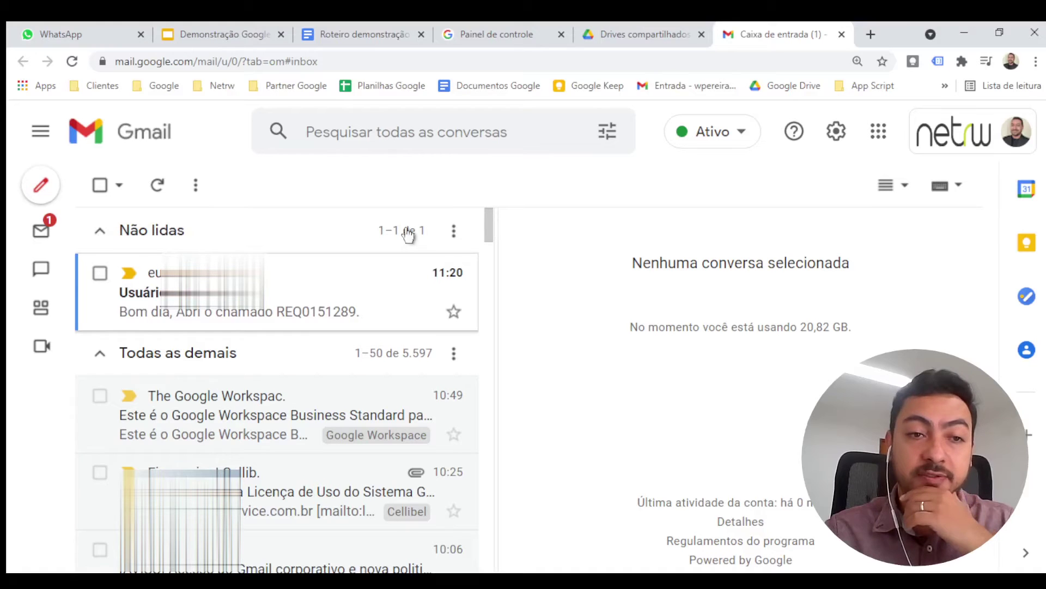
mouse_move(42, 232)
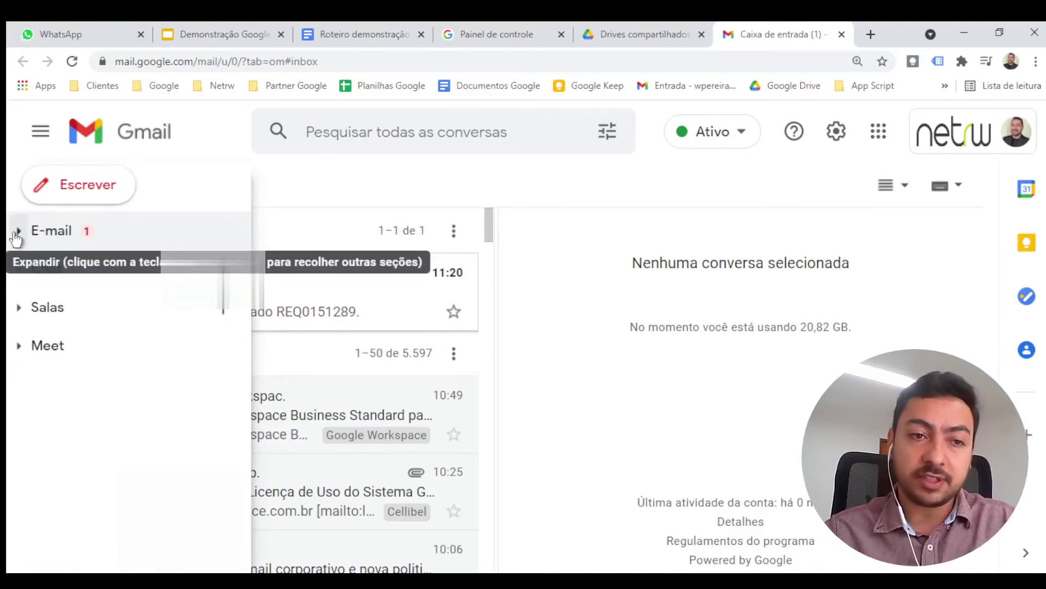
left_click(16, 235)
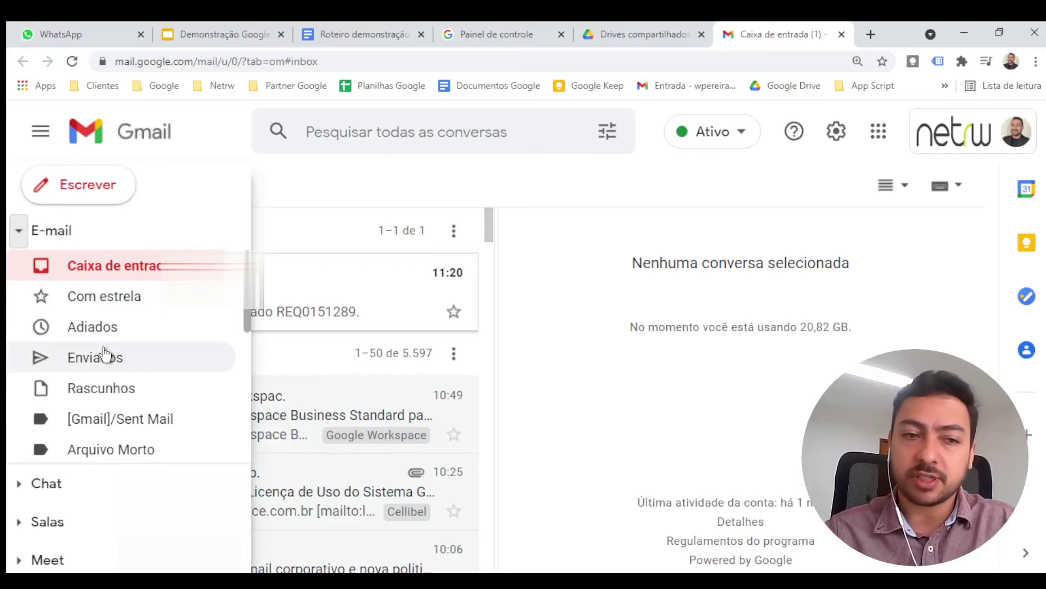
scroll(105, 354, "down", 1)
left_click(20, 231)
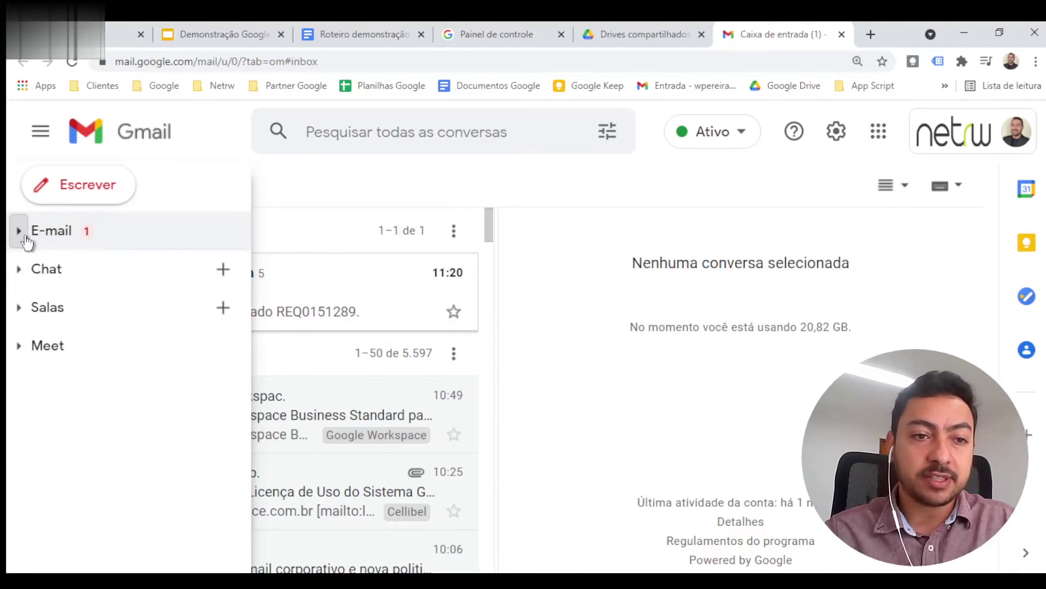
View the Chat conversations with a contact's details card and check the availability status options.
left_click(22, 270)
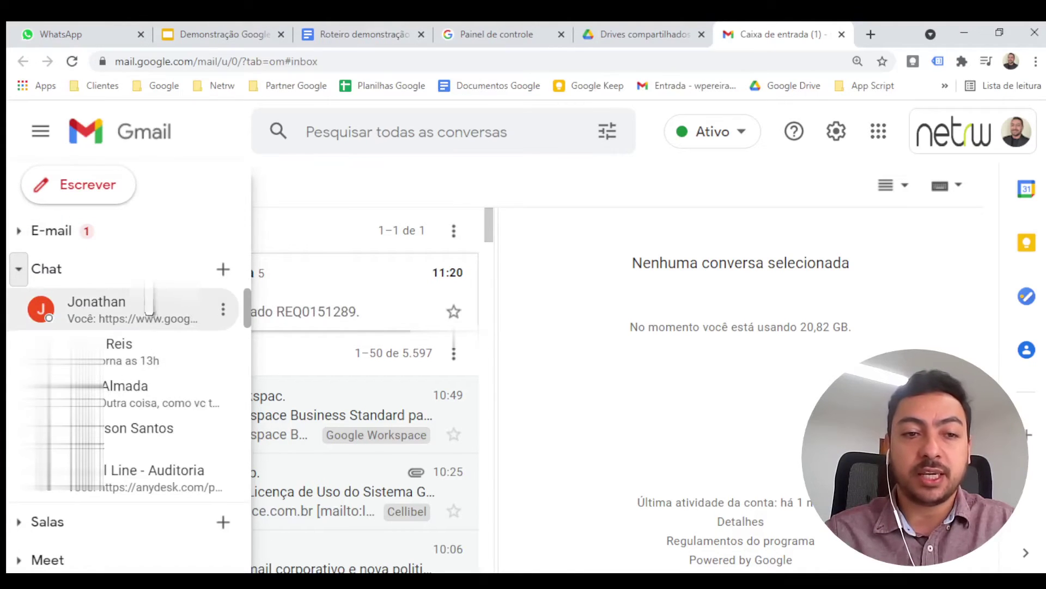
mouse_move(137, 312)
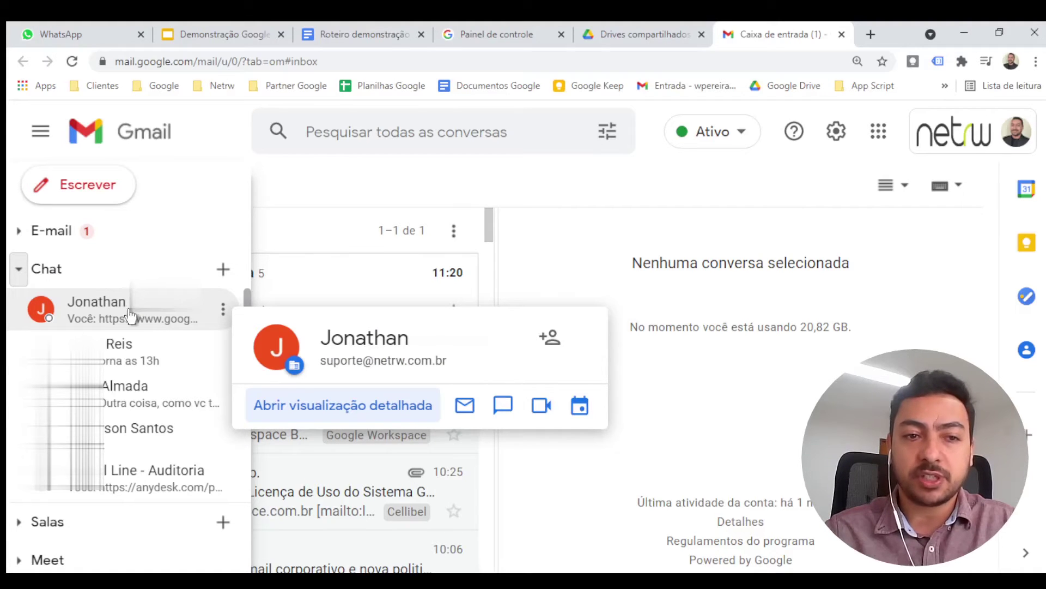
left_click(18, 269)
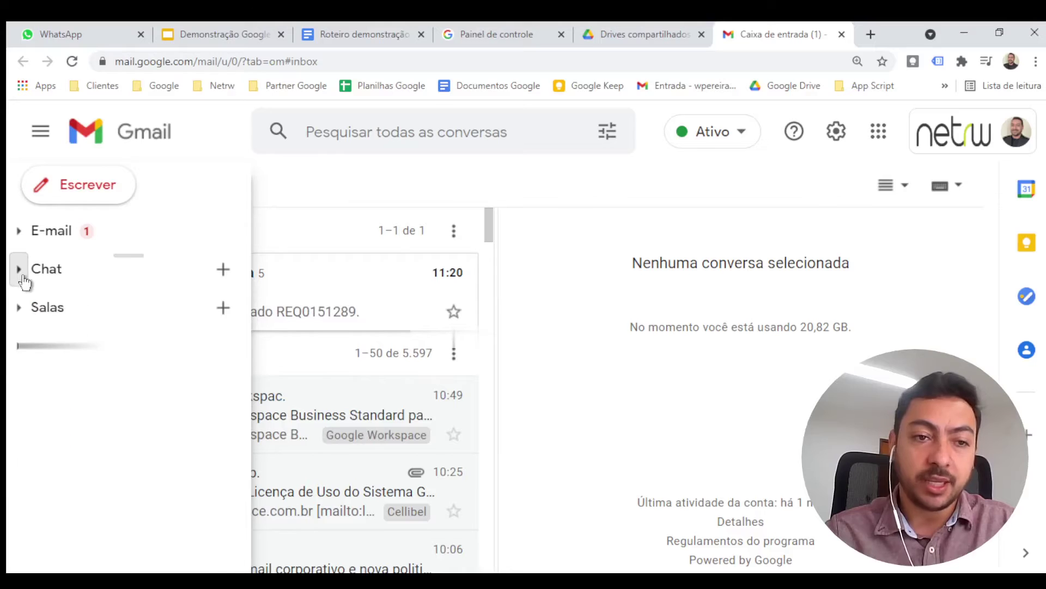
left_click(747, 134)
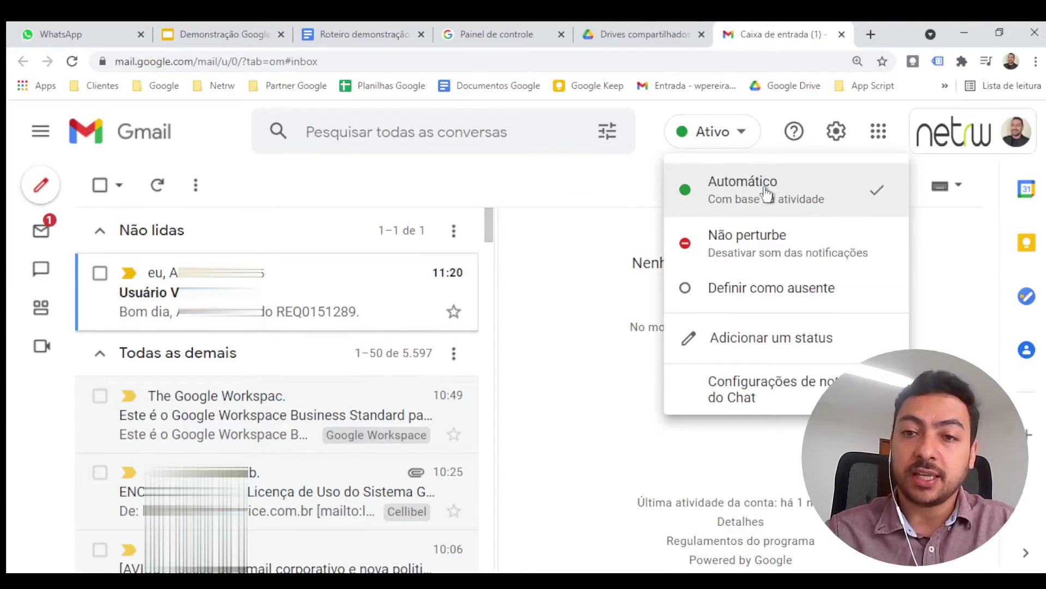
left_click(597, 185)
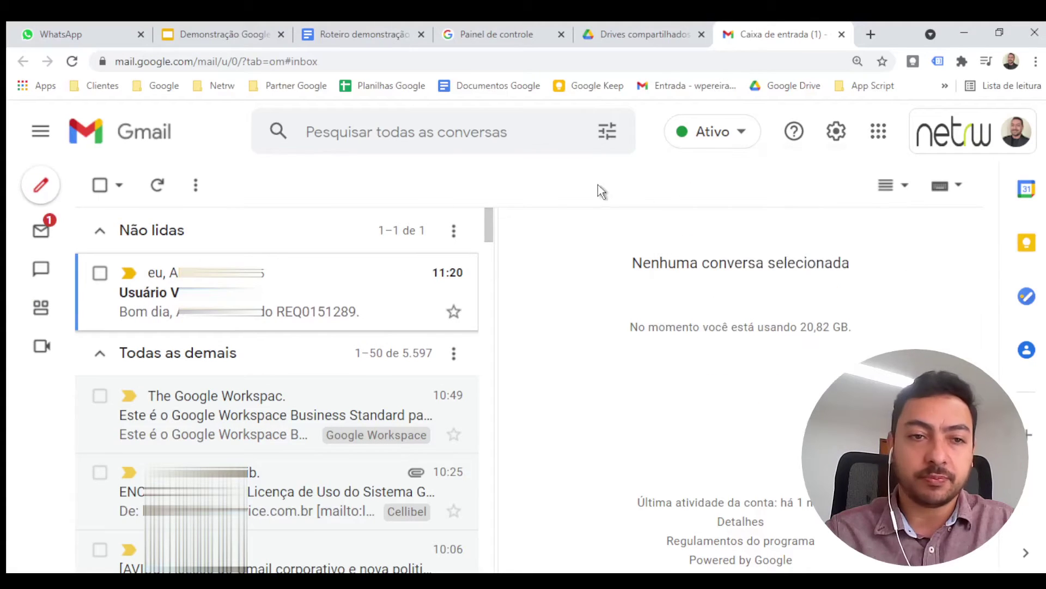
Open the Netrw Suporte room and view its shared files and tasks.
mouse_move(18, 226)
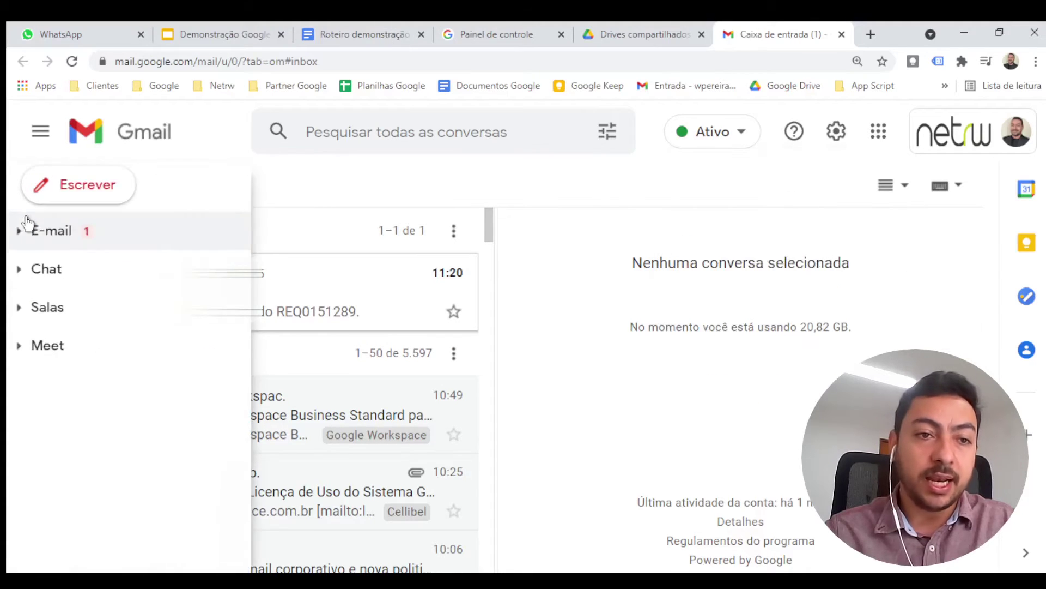
left_click(19, 310)
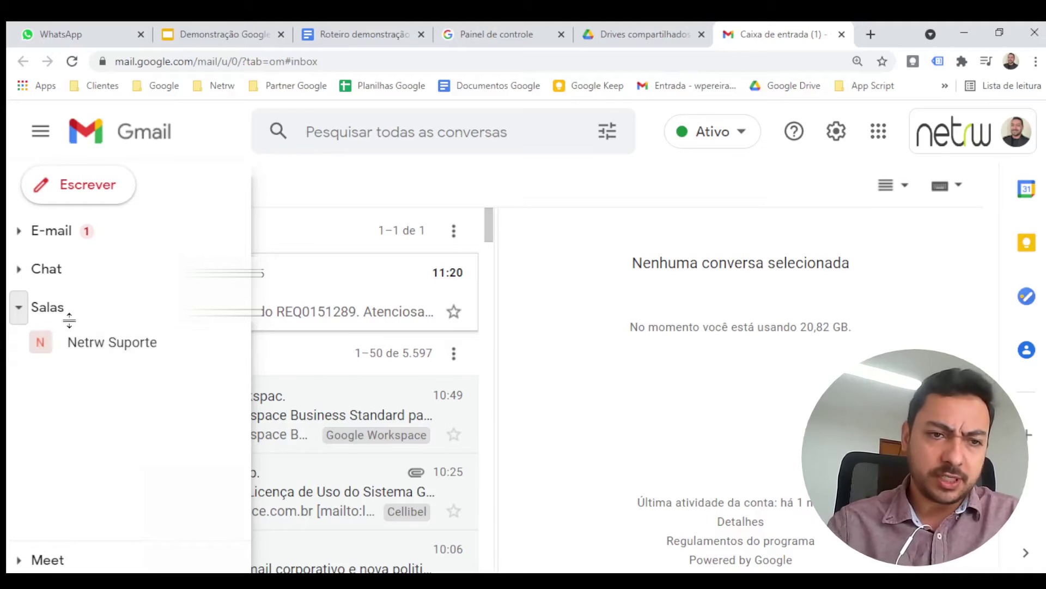
left_click(97, 345)
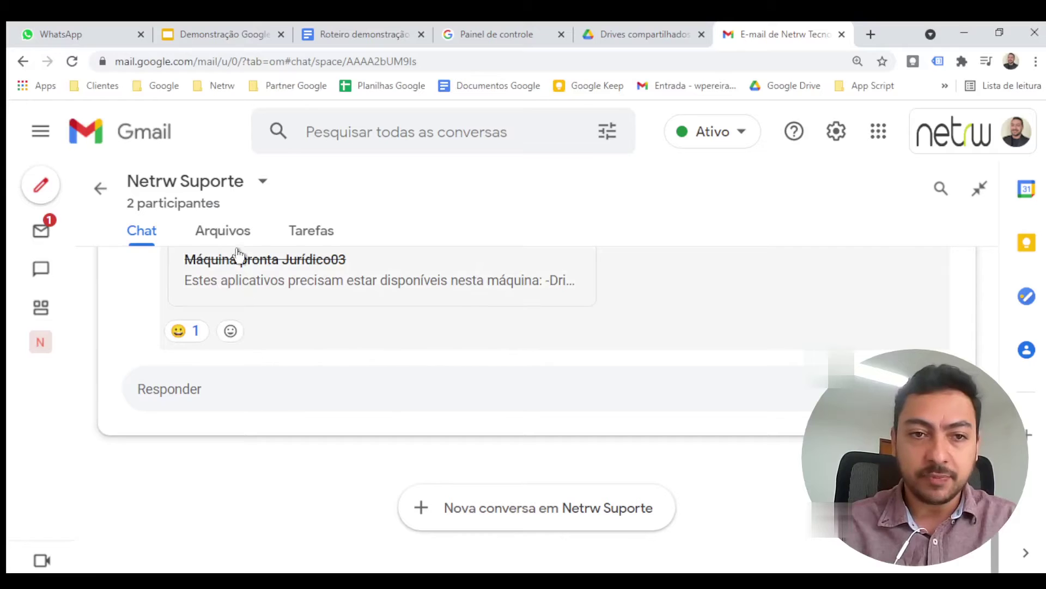
left_click(271, 259)
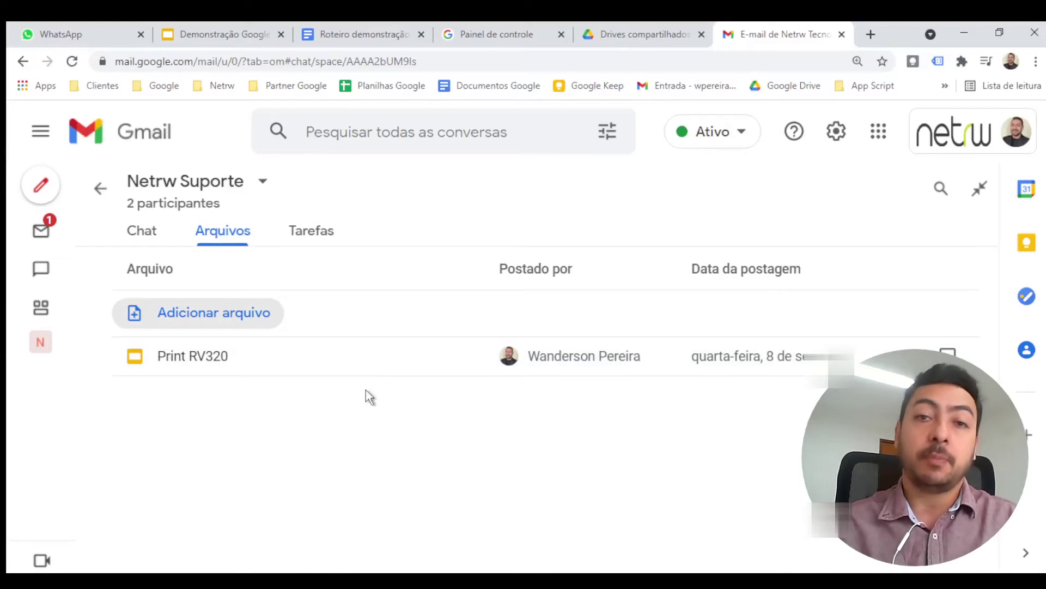
left_click(325, 235)
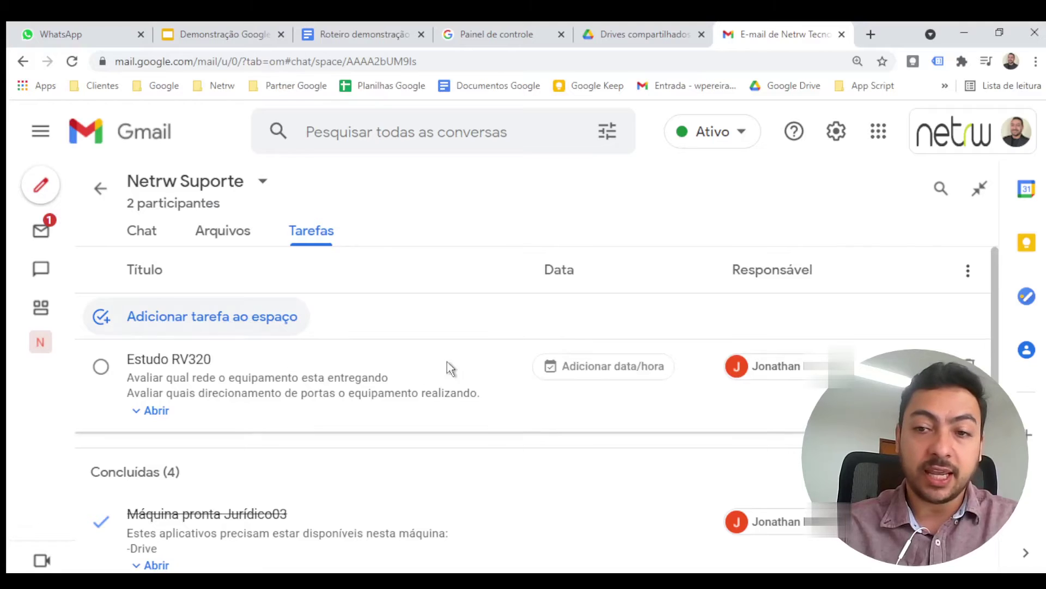
left_click(227, 326)
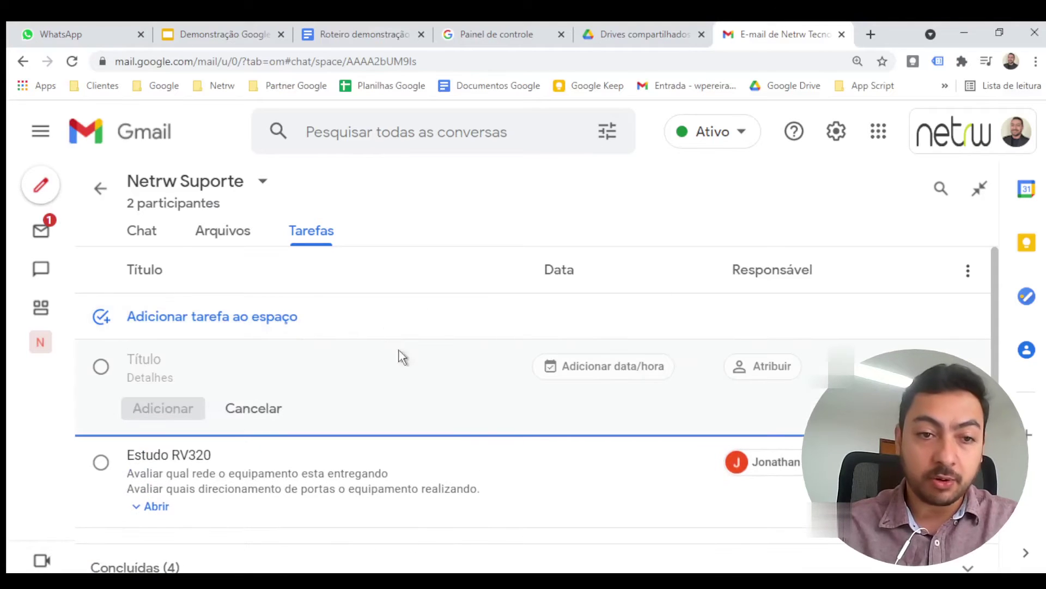
type("sdasd")
left_click(185, 377)
type("asdasd")
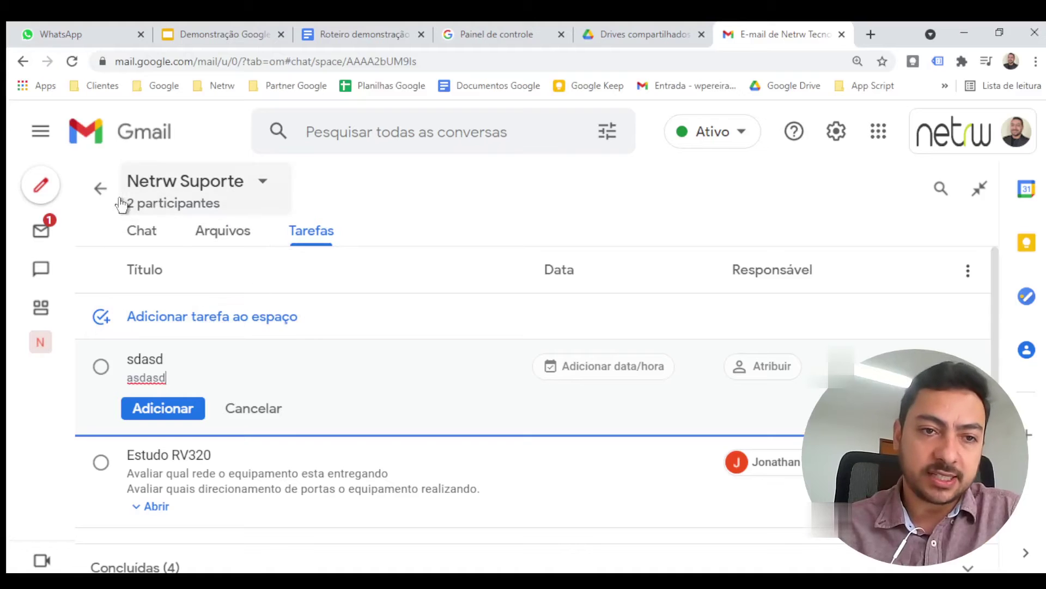
left_click(269, 414)
View the scheduled meetings under Meet's Minhas reuniões and collapse the Salas and Meet sections.
mouse_move(45, 263)
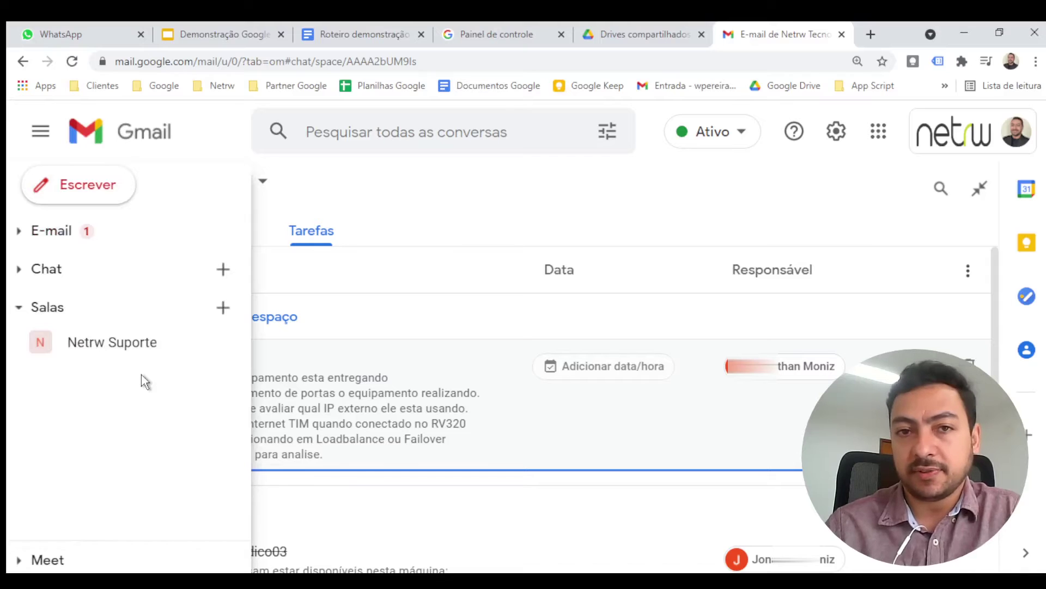
left_click(19, 310)
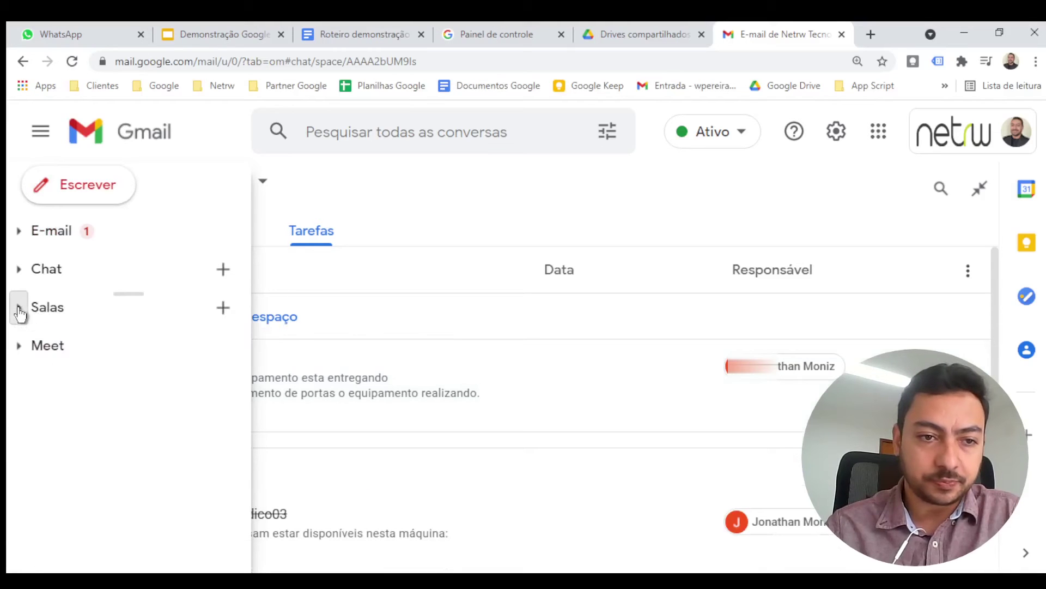
left_click(19, 346)
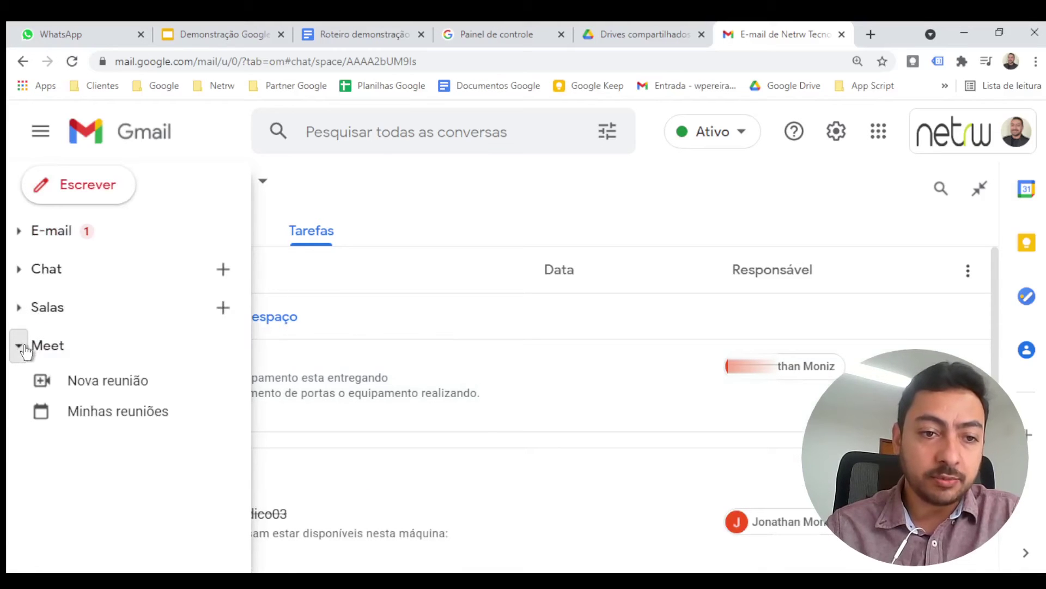
left_click(123, 412)
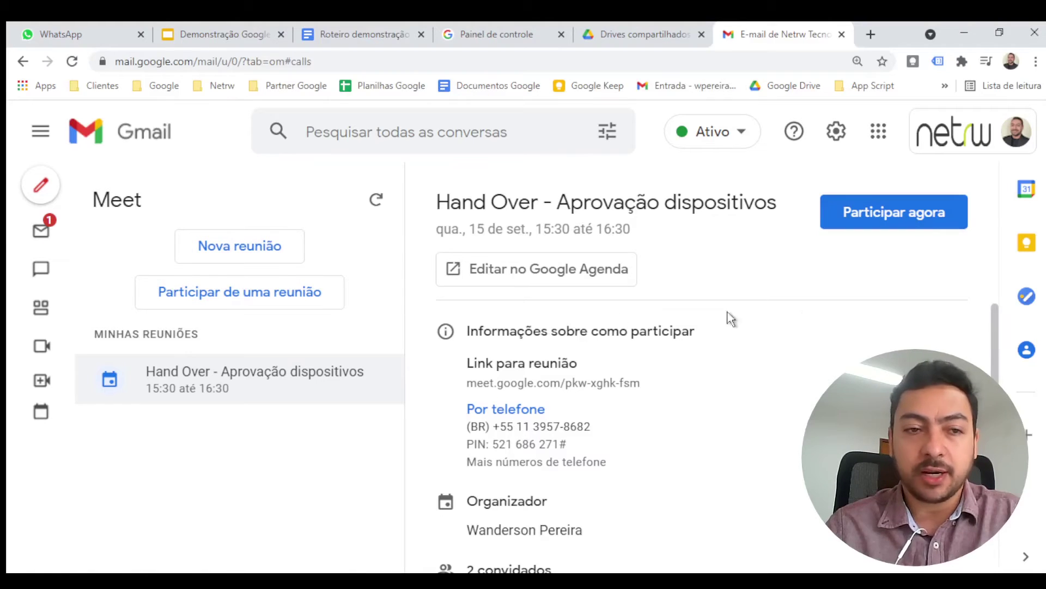
mouse_move(30, 229)
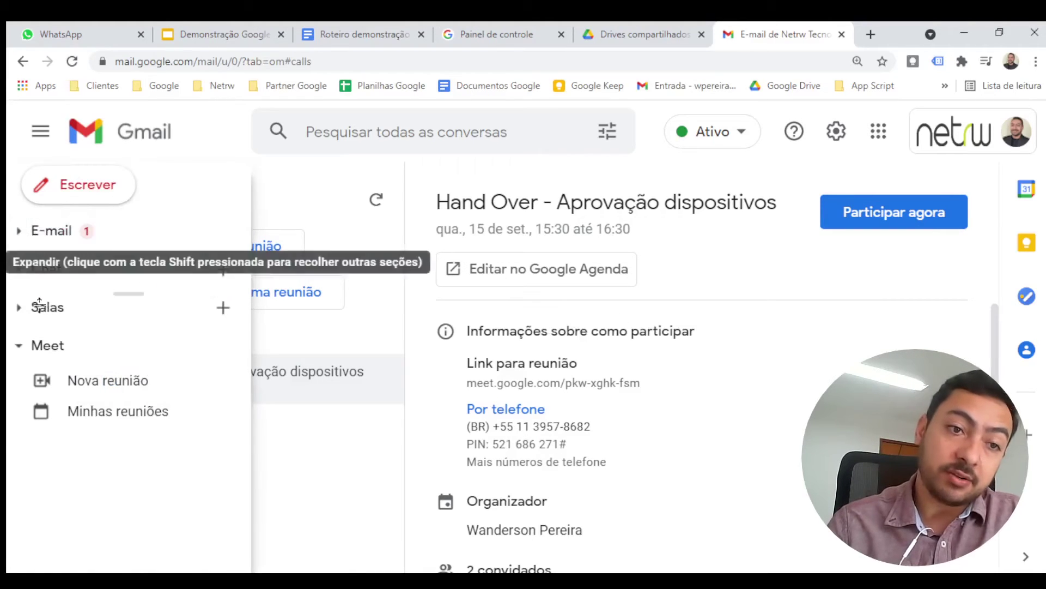
left_click(20, 346)
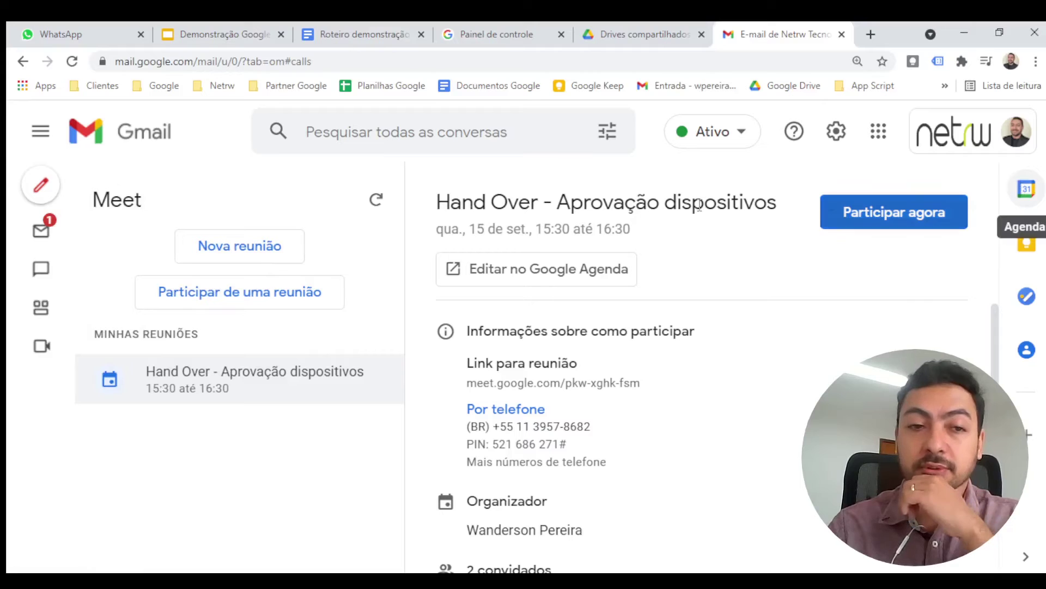
mouse_move(36, 270)
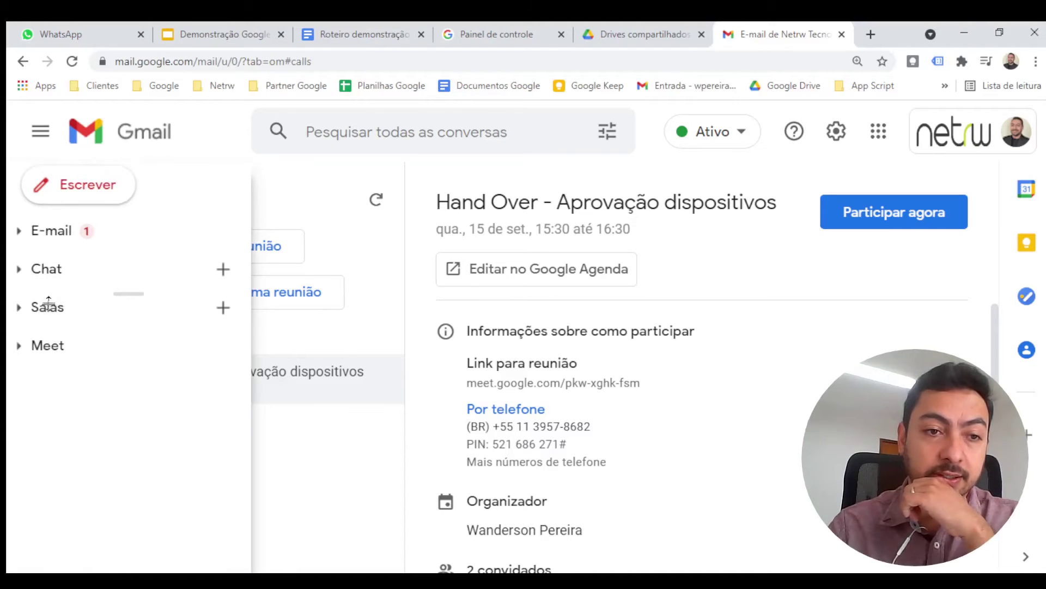
Reopen the Netrw Suporte room and look through the overdue items in the My Tasks list beside it.
left_click(24, 310)
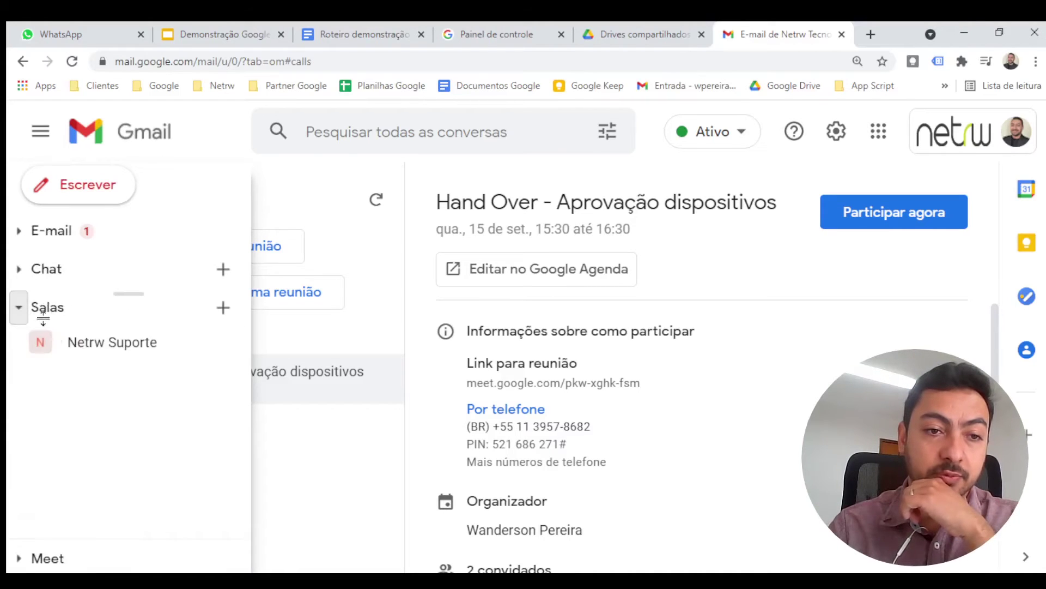
left_click(72, 342)
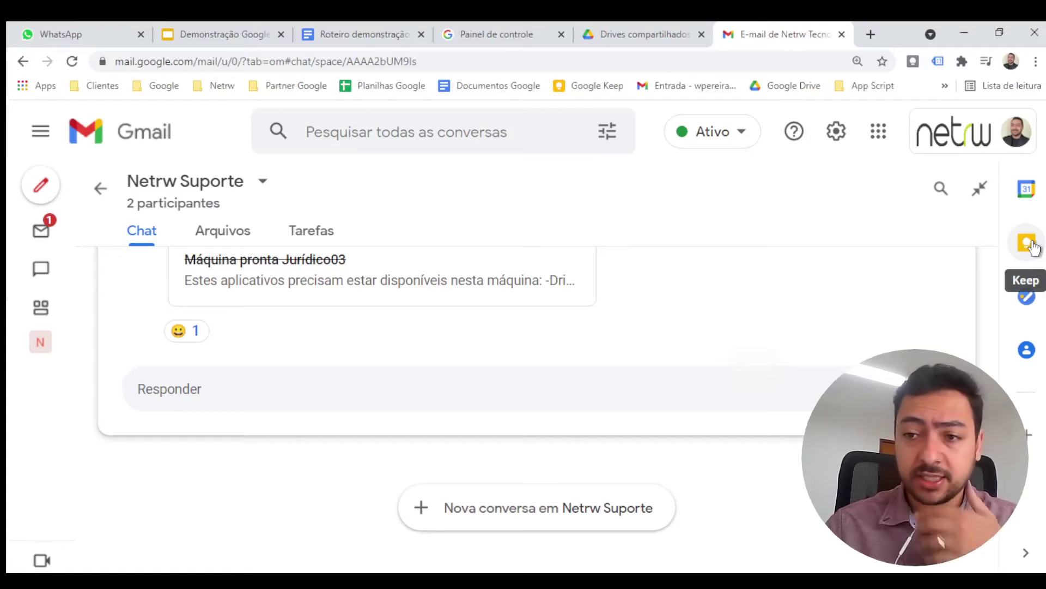
left_click(1027, 298)
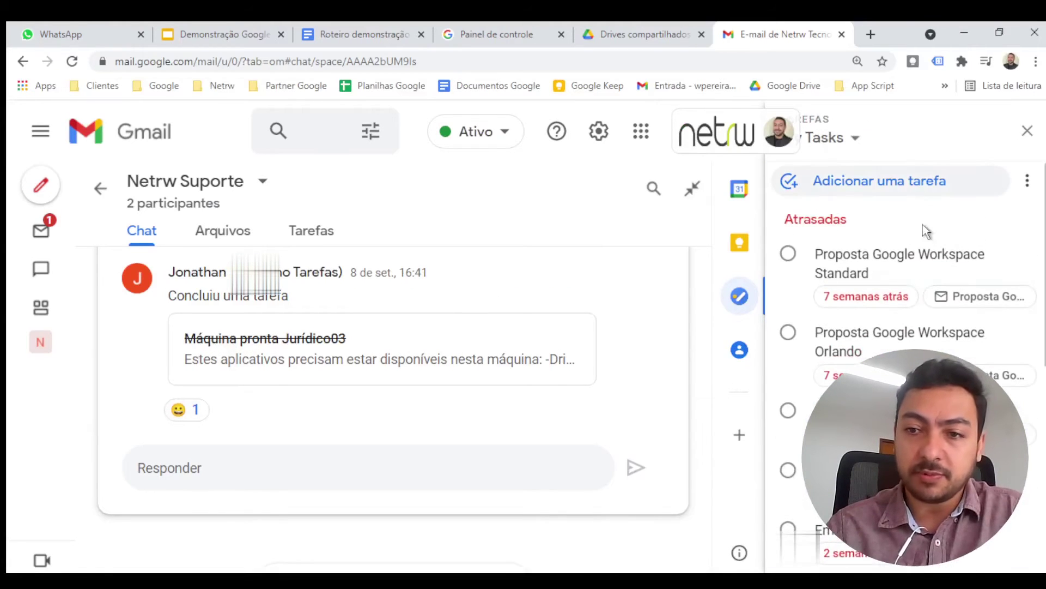
scroll(872, 353, "down", 3)
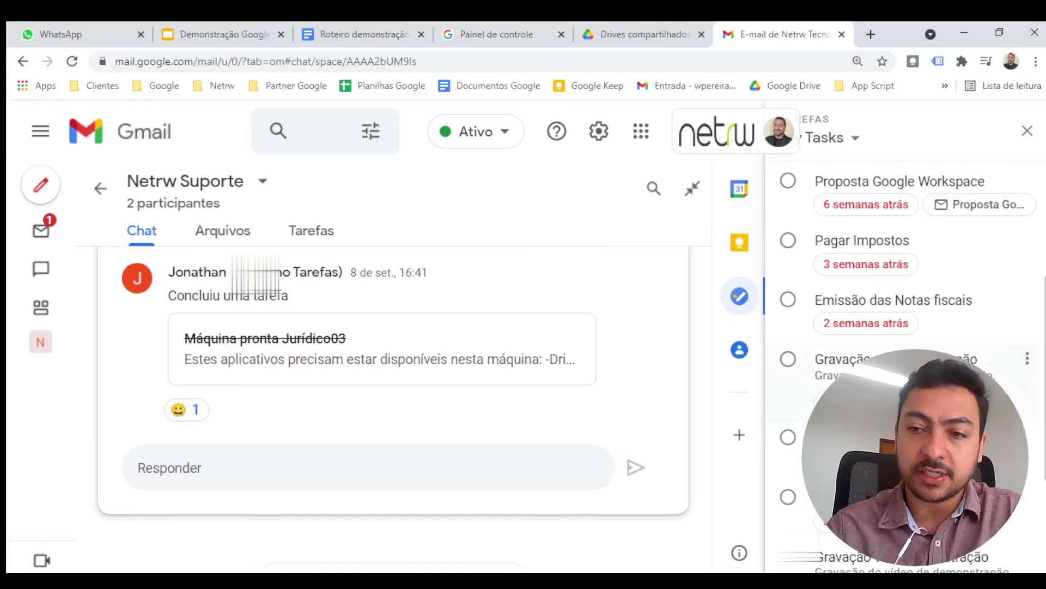
scroll(876, 335, "up", 3)
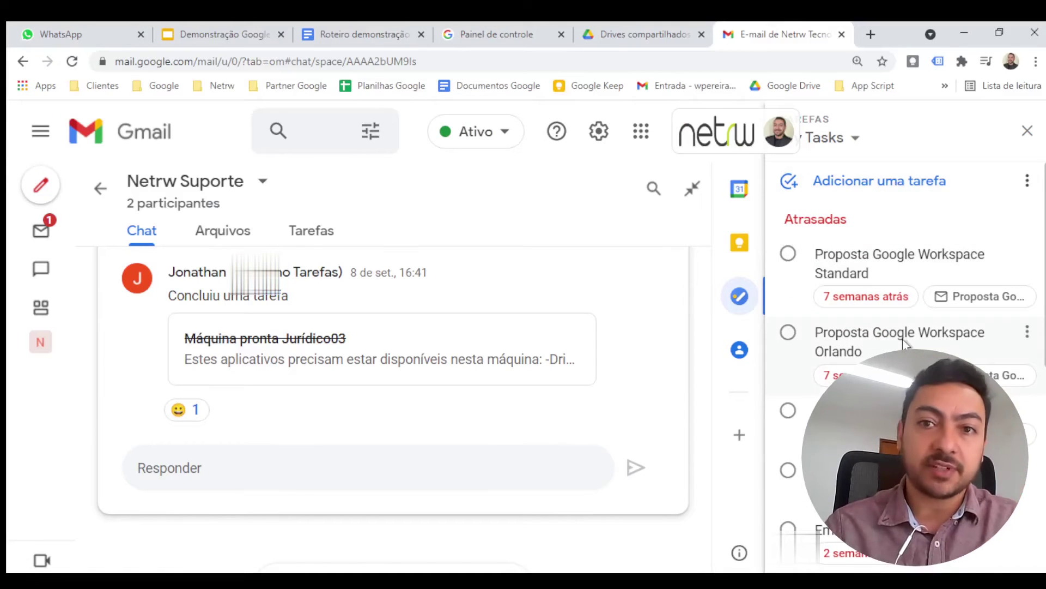
left_click(1027, 132)
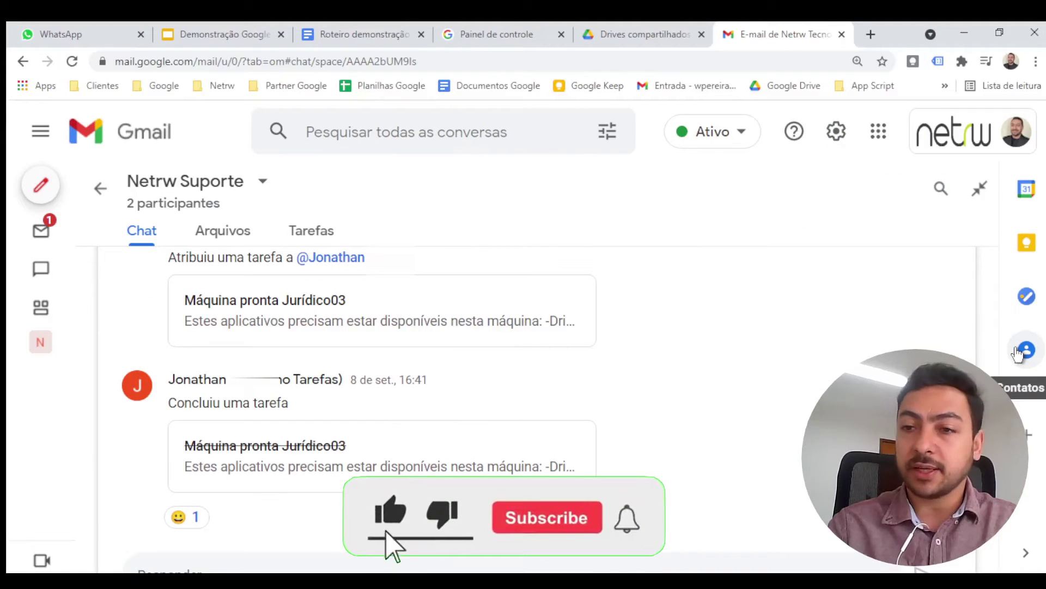
View the contacts list alongside the Netrw Suporte room and close it.
left_click(1017, 348)
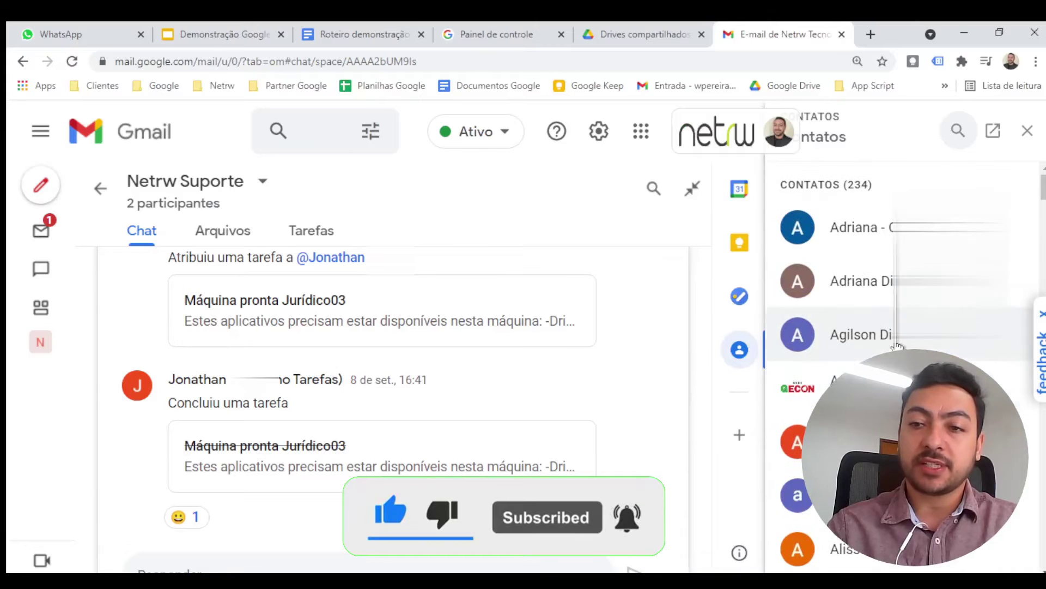
left_click(1024, 135)
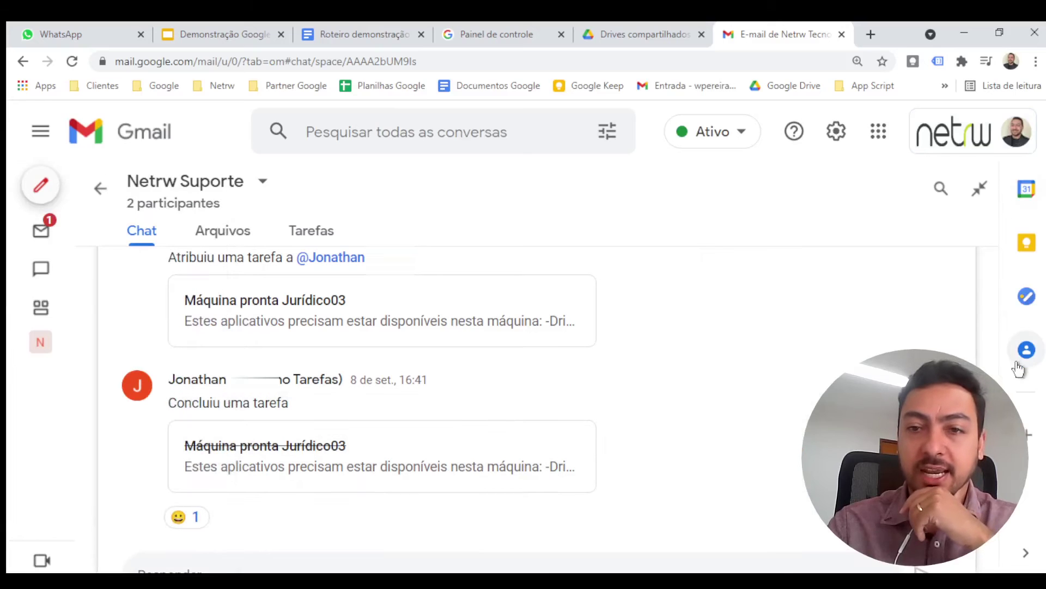
mouse_move(40, 356)
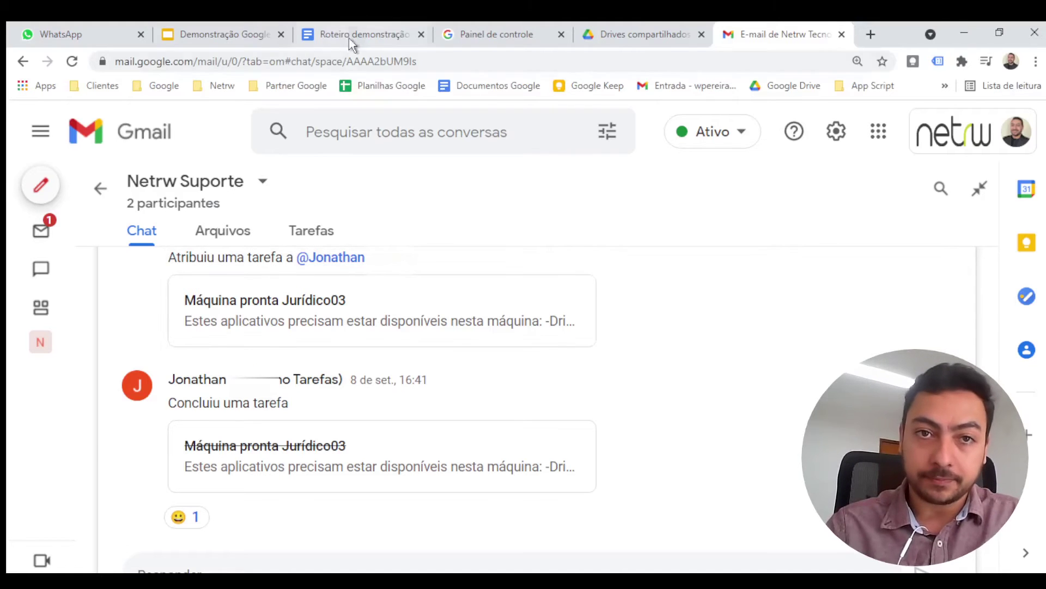
Switch to the Google Workspace dashboard and look through the available apps under Seus apps.
left_click(493, 34)
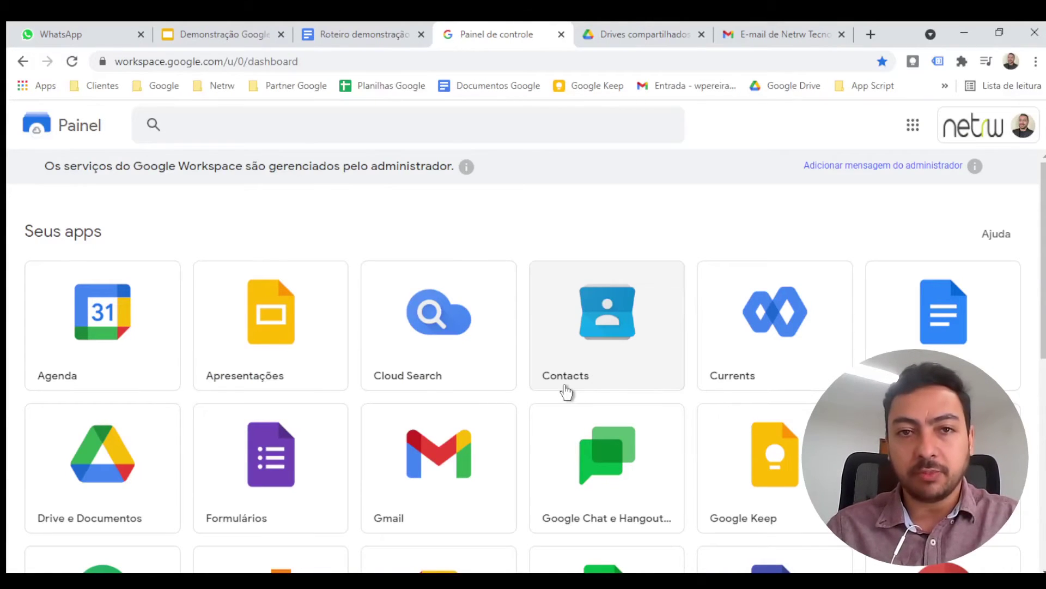
scroll(566, 391, "down", 2)
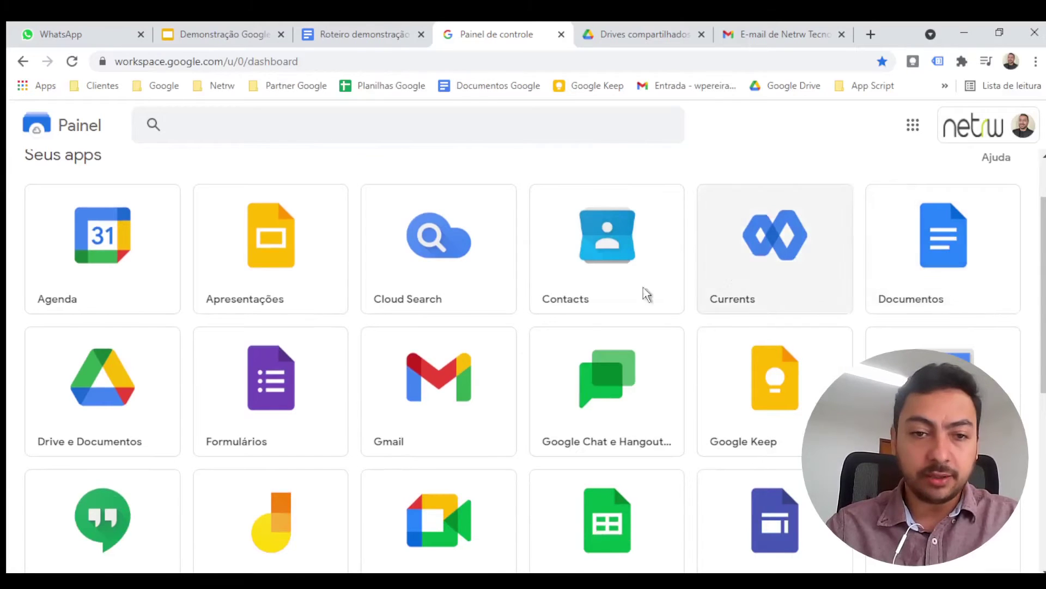
scroll(532, 435, "down", 2)
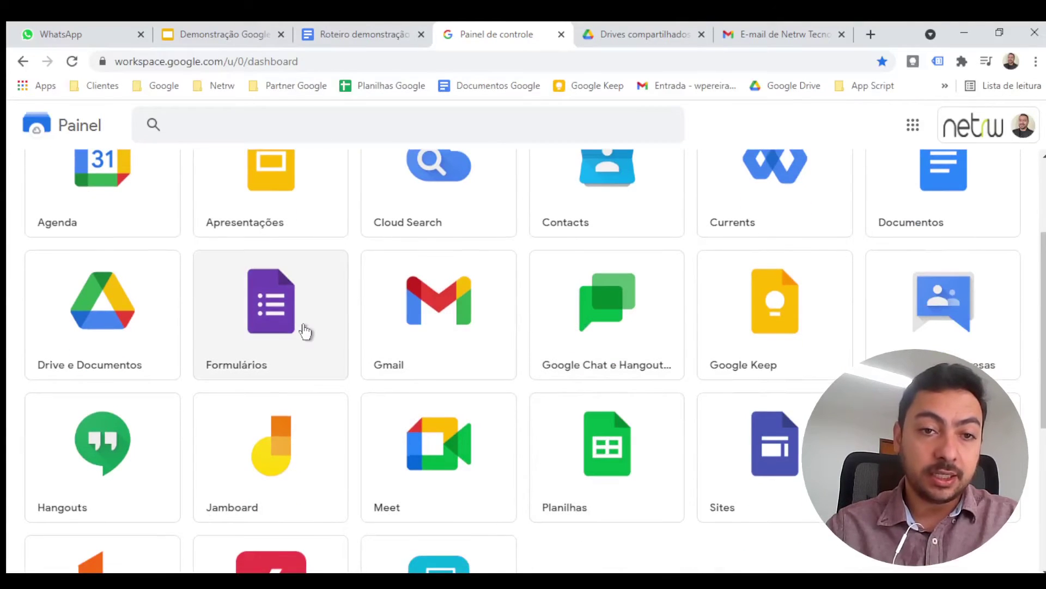
scroll(305, 330, "up", 3)
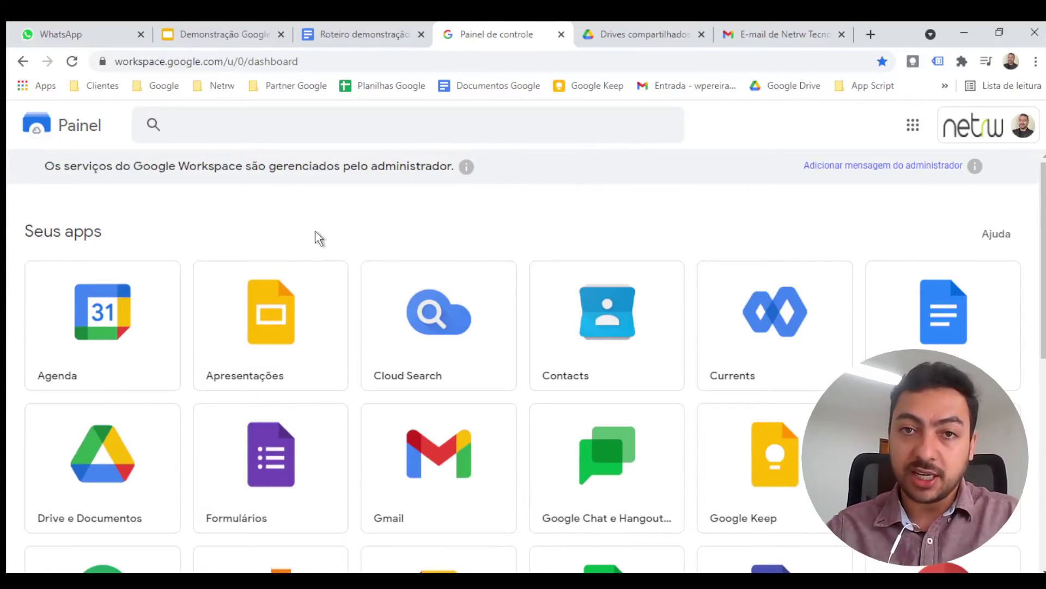
scroll(308, 316, "down", 2)
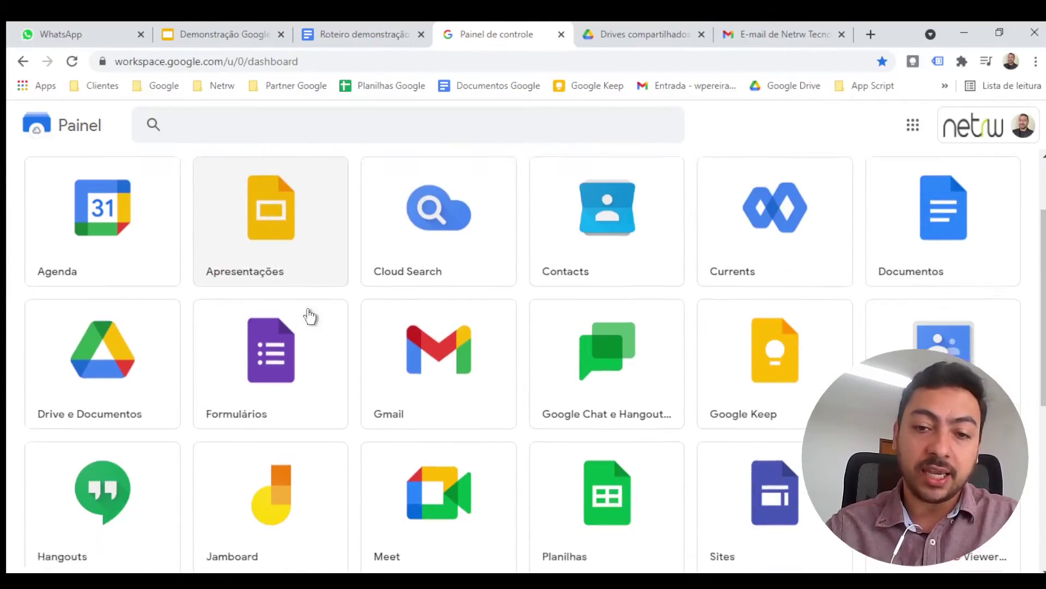
scroll(310, 315, "down", 1)
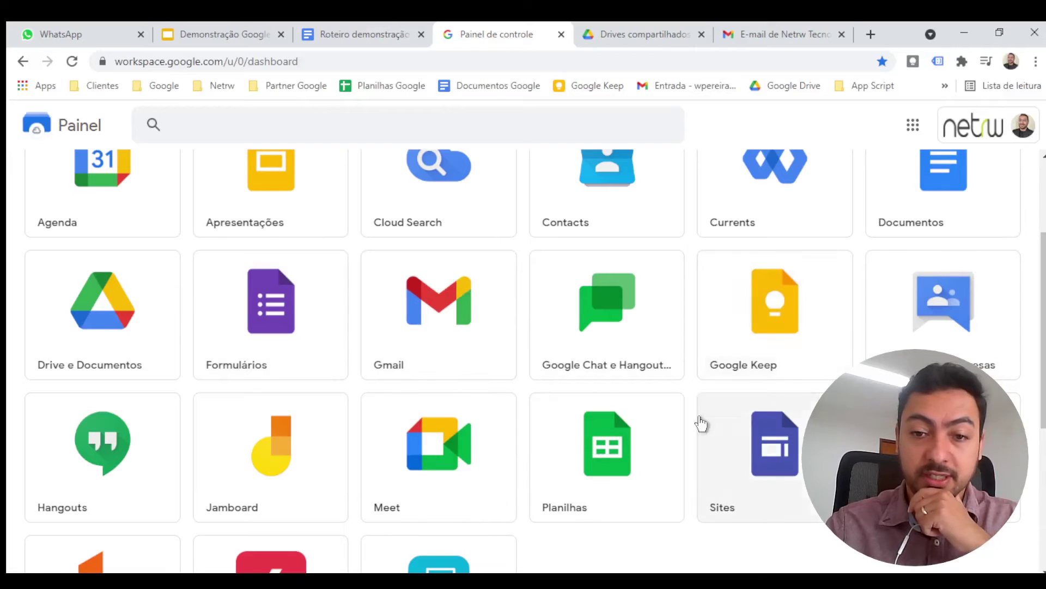
Open Google Docs, create a blank document and name it Demo DOC.
left_click(939, 201)
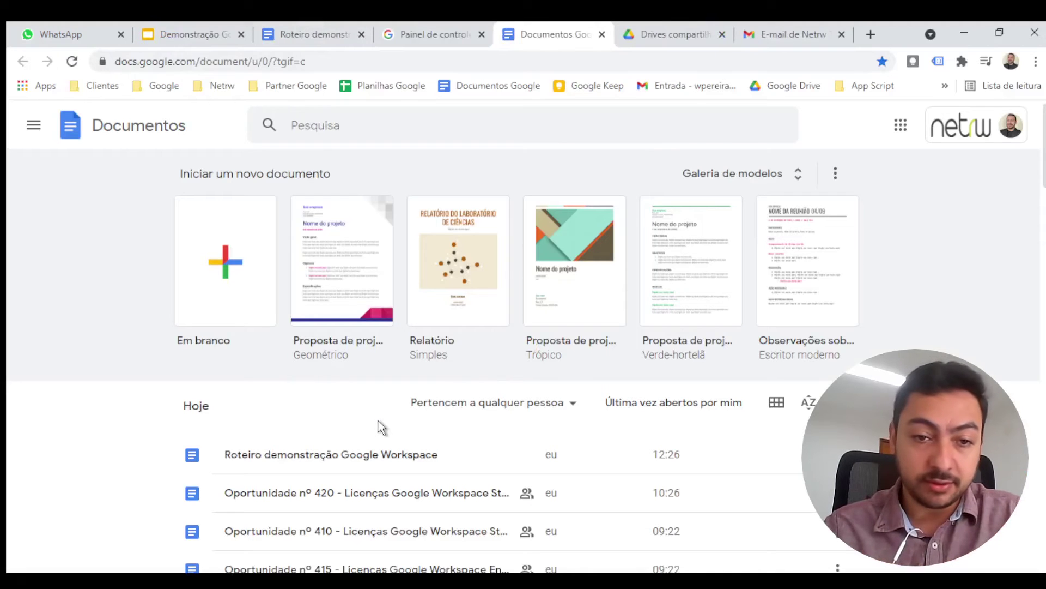
left_click(246, 250)
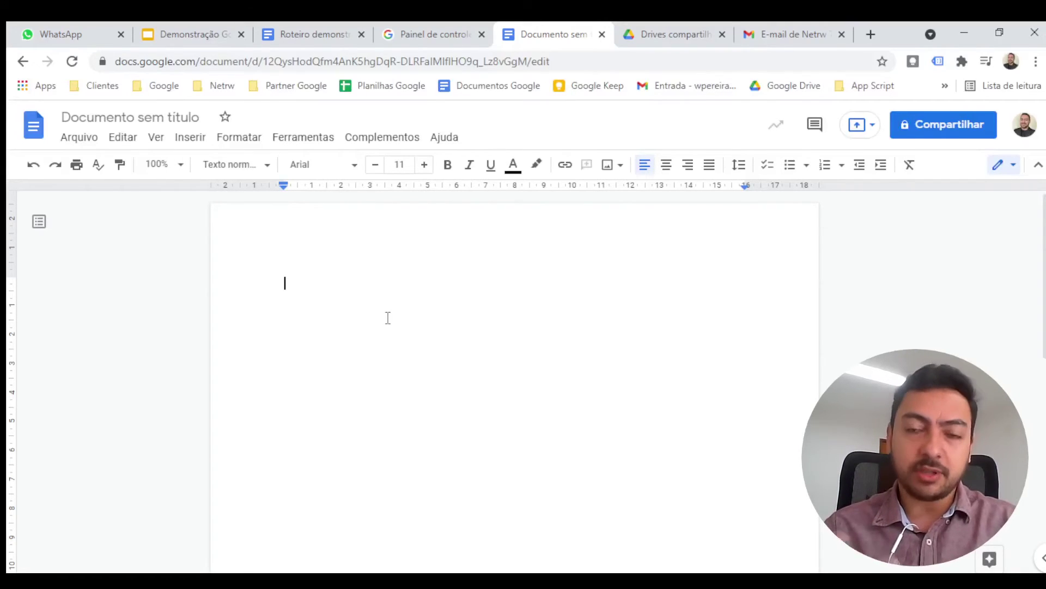
left_click(155, 114)
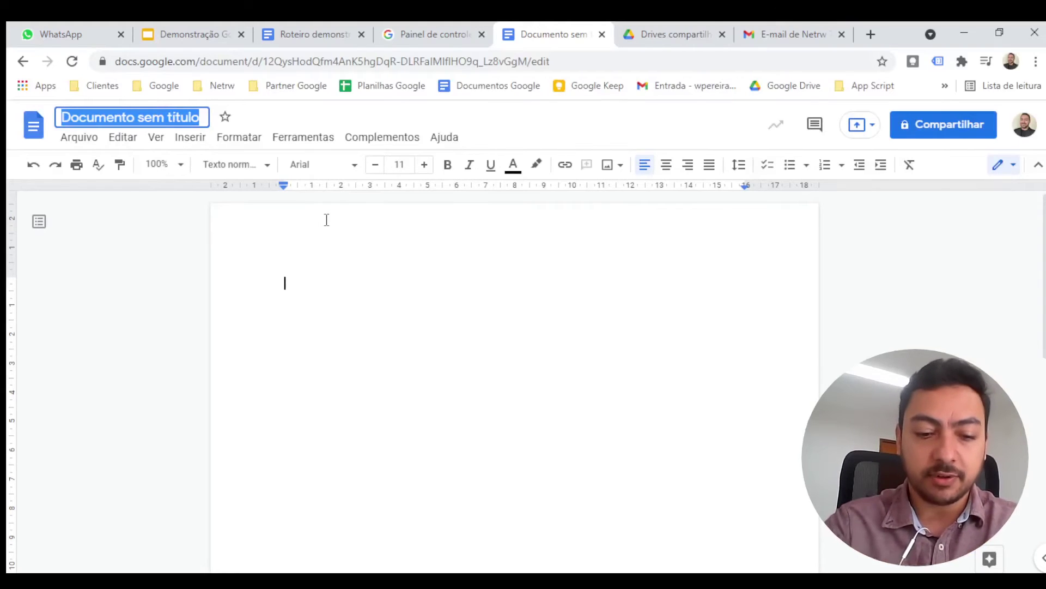
type("Demo")
key("BackSpace")
key("BackSpace")
type("mo ")
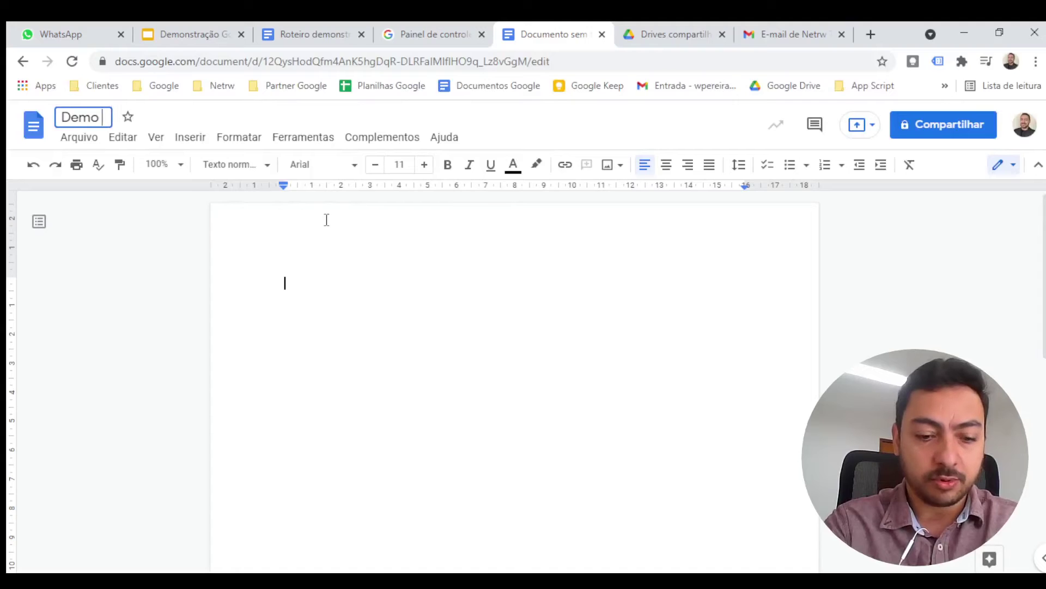
type("DOC")
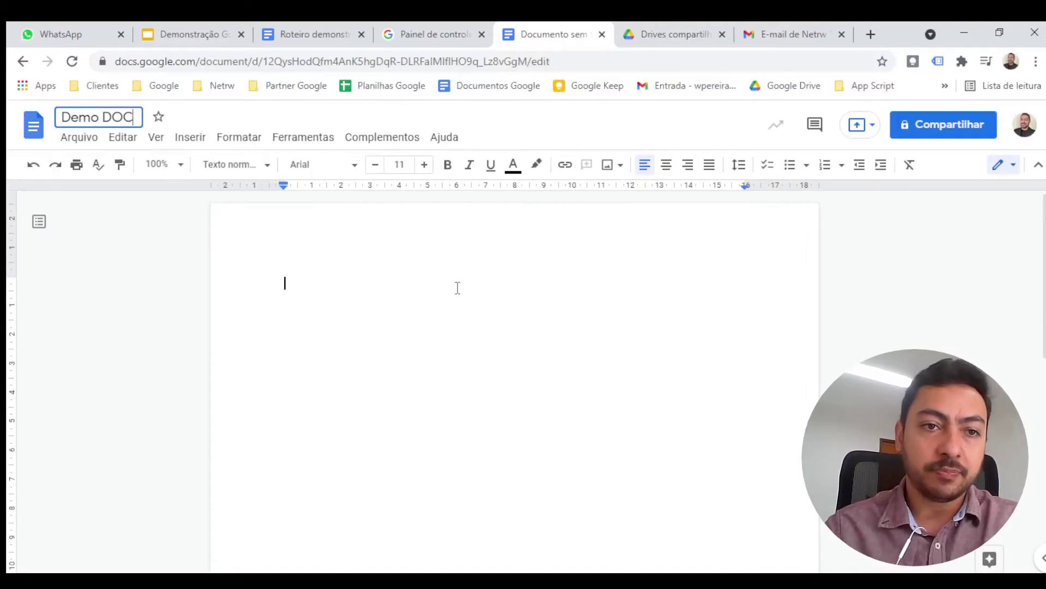
left_click(458, 289)
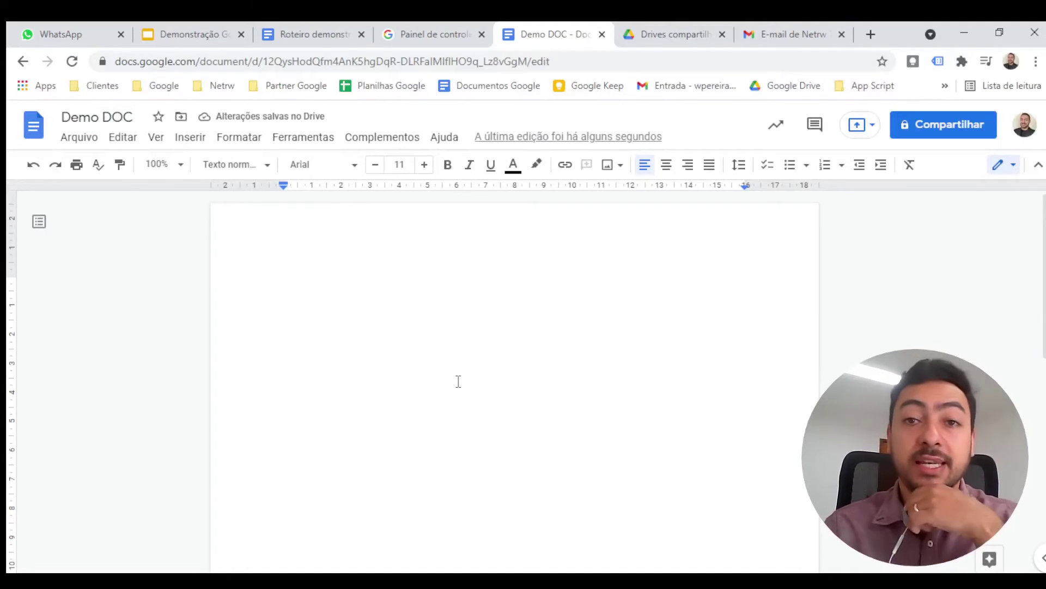
Enter four lines of placeholder text in the document: rgdsfg, sdfgdfg, dfgdfg and dfgdfg.
type("rgdsfg")
key("Return")
type("sdfgdfg")
key("Return")
type("dfgdfg")
key("Return")
type("dfgdfg")
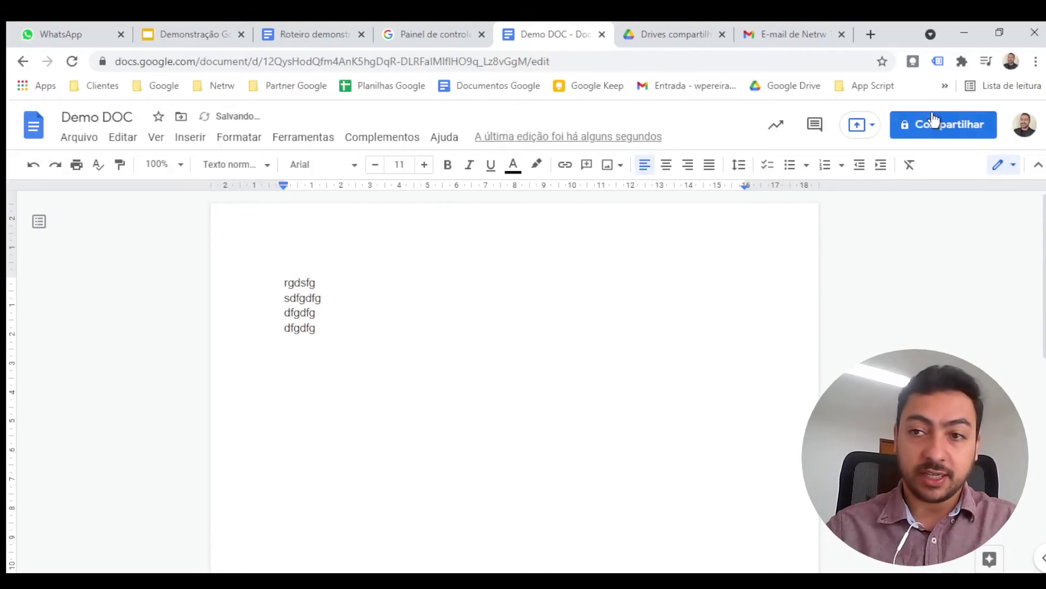
Add a blank line and the placeholder text sdfsdf below the document's existing lines.
key("ctrl+equal")
key("ctrl+equal")
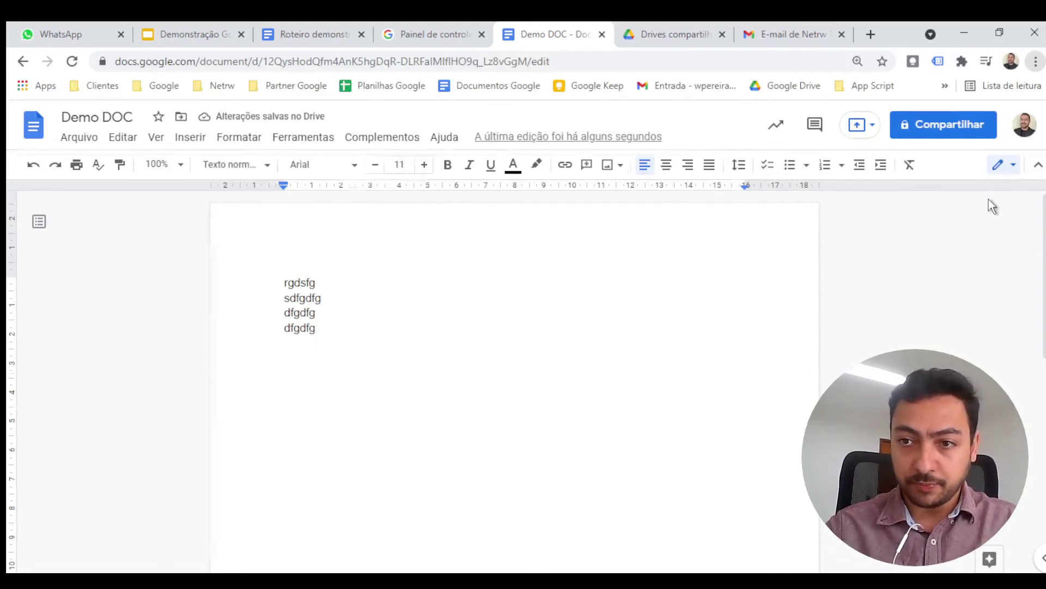
key("ctrl+equal")
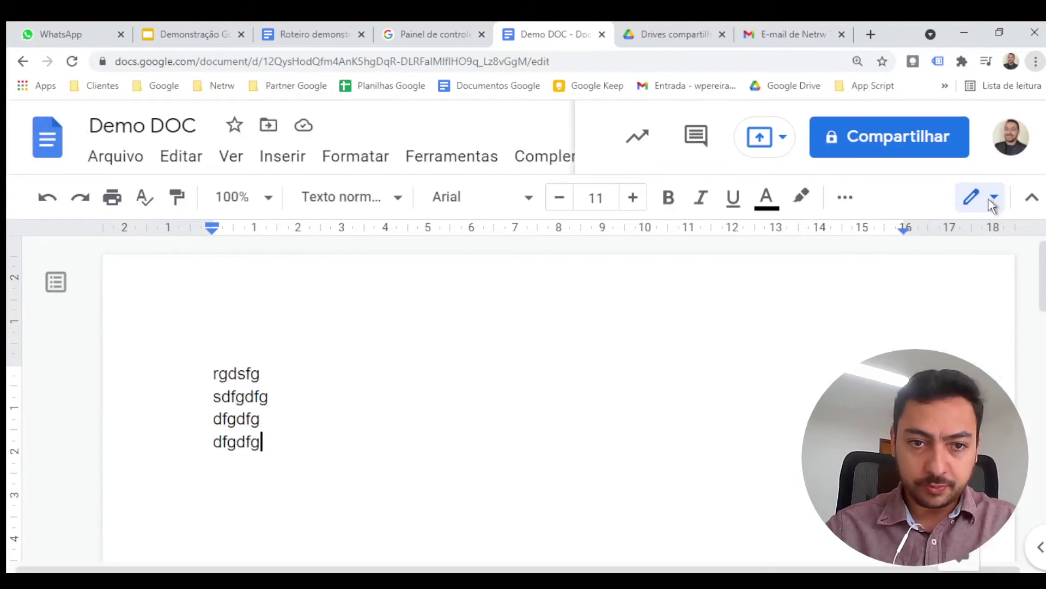
key("ctrl+minus")
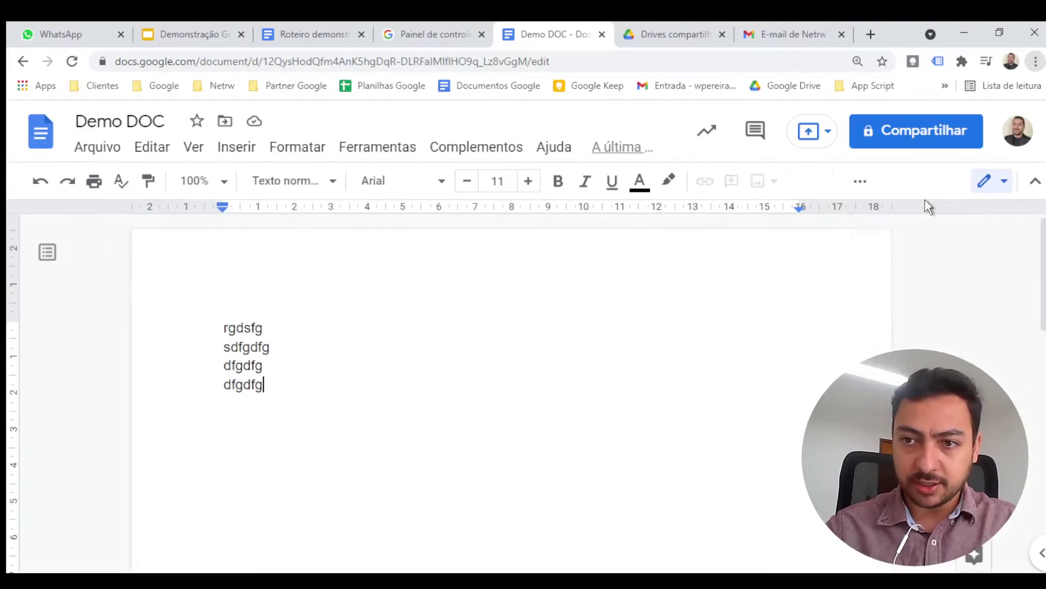
key("ctrl+minus")
double_click(357, 332)
left_click(331, 364)
key("Return")
key("Return")
type("sdfsdf")
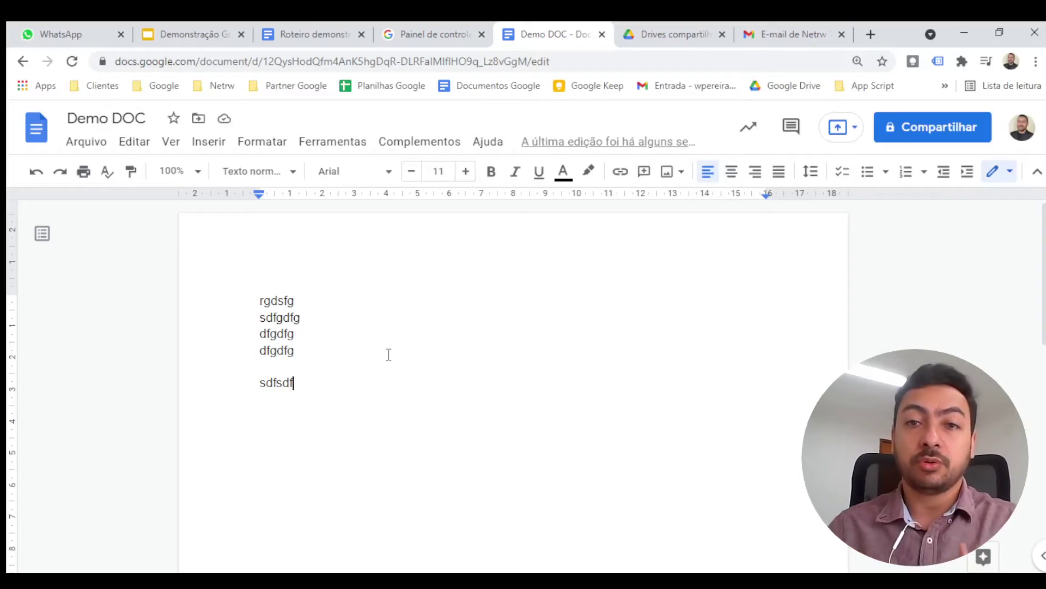
Switch to Drive to view the contents of Meu Drive and return to the Demo DOC document.
left_click(668, 44)
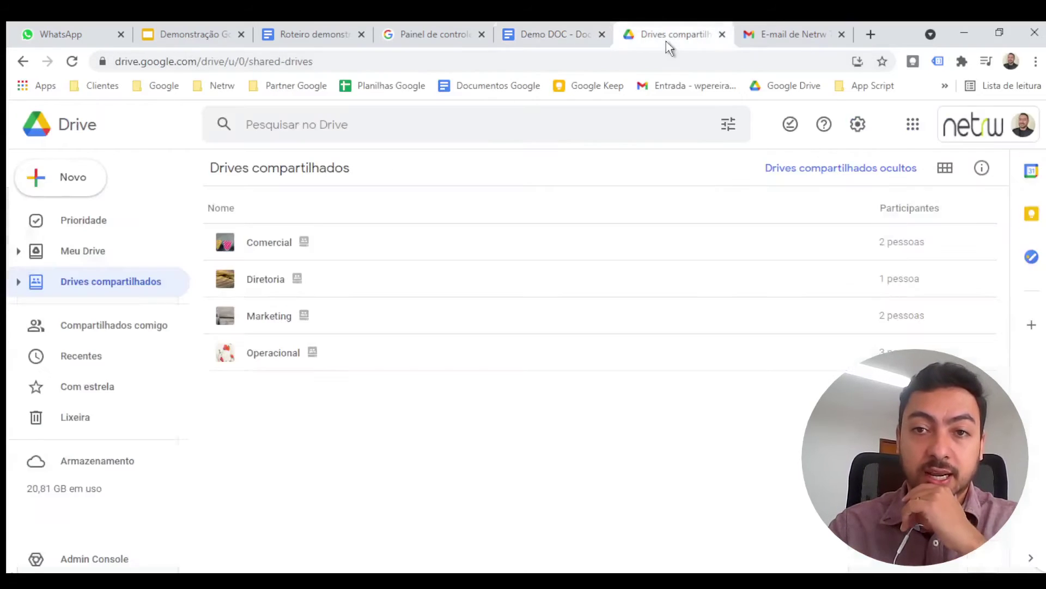
left_click(145, 252)
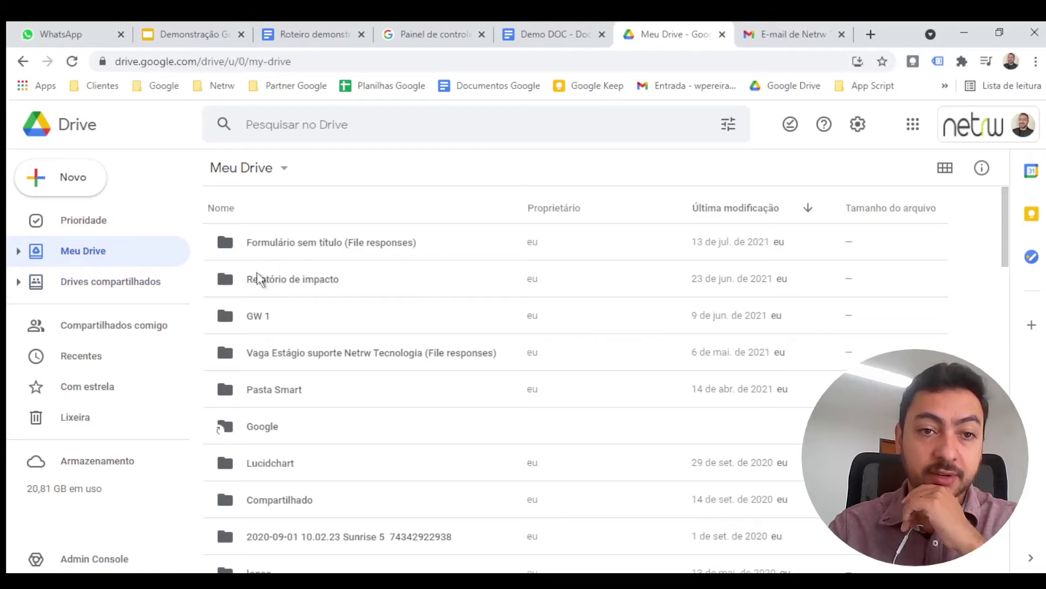
left_click(531, 35)
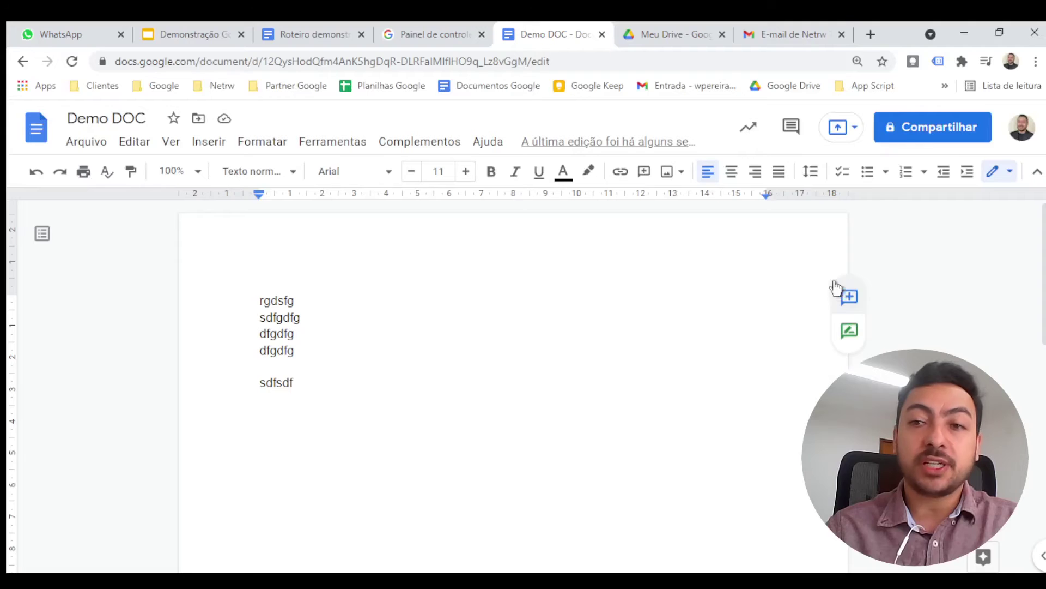
Start sharing Demo DOC and add Psicopedagogia MP as the recipient.
left_click(922, 136)
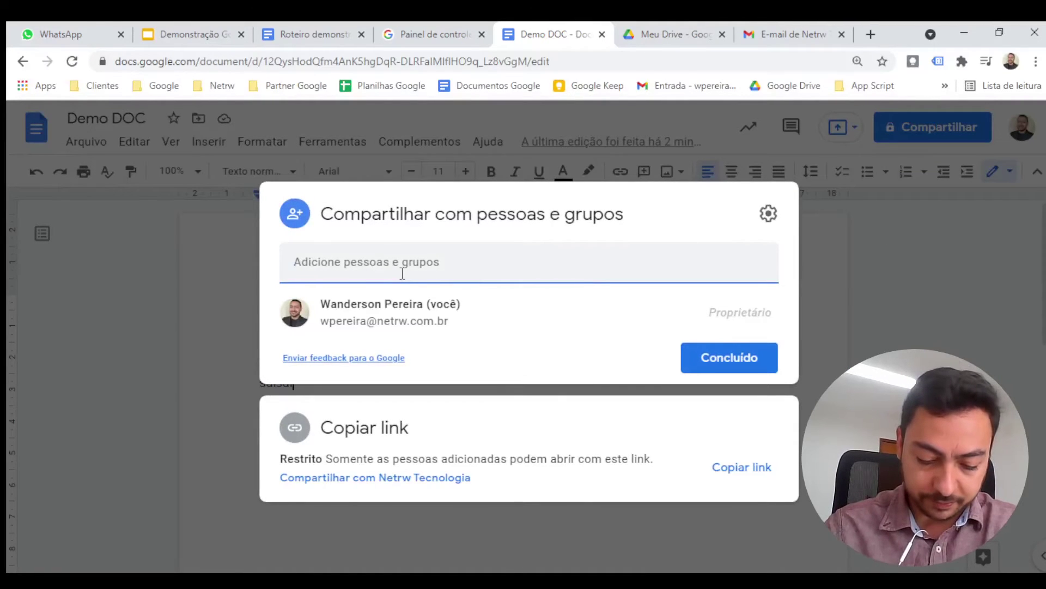
type("psi")
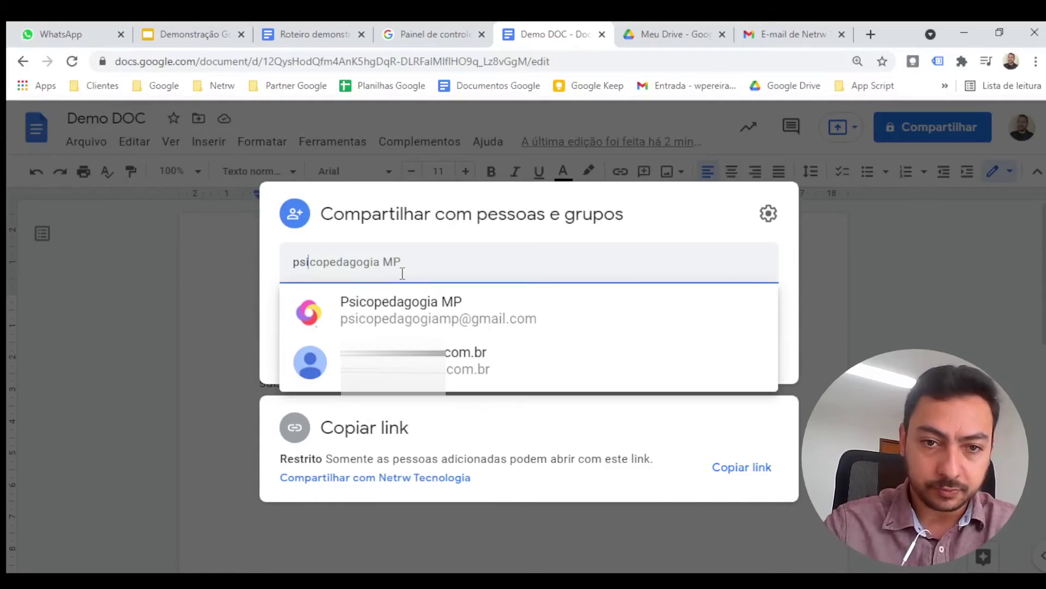
left_click(442, 309)
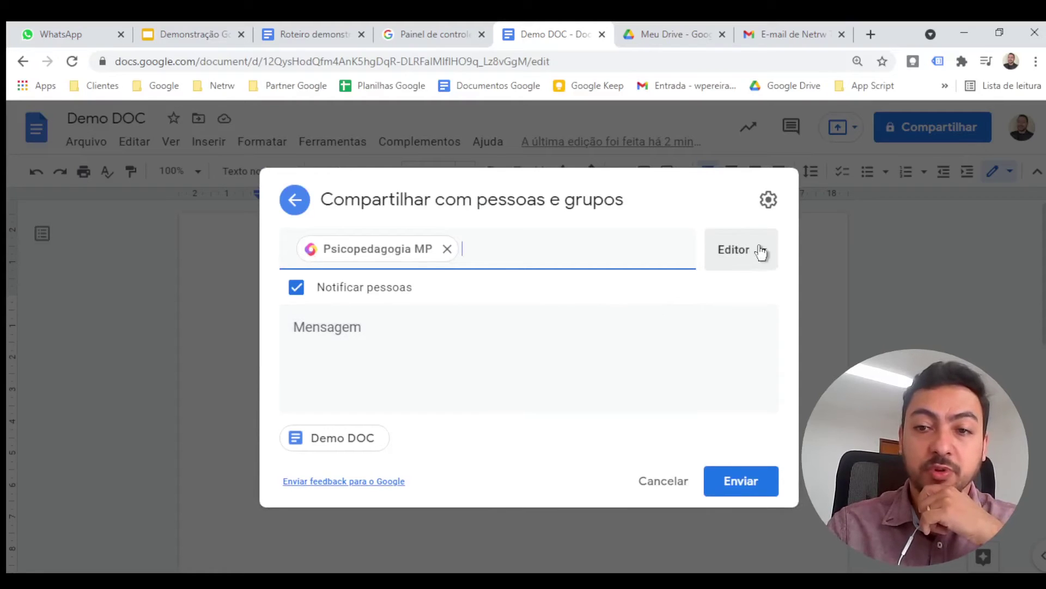
Check the Leitor, Comentarista and Editor roles for the recipient, keep Editor, and open the settings for sharing with people.
left_click(742, 255)
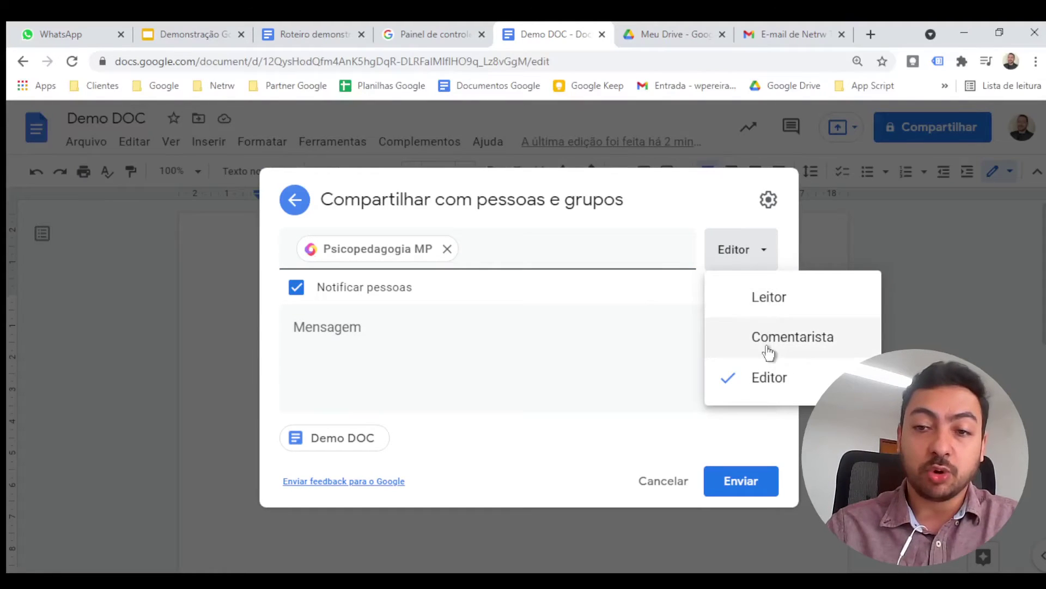
left_click(714, 223)
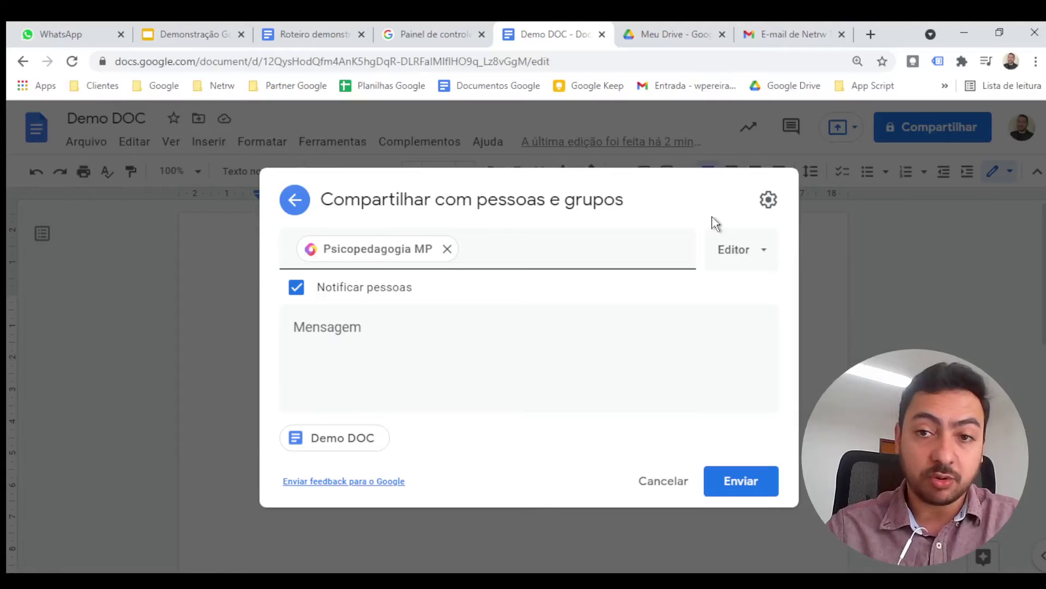
left_click(768, 199)
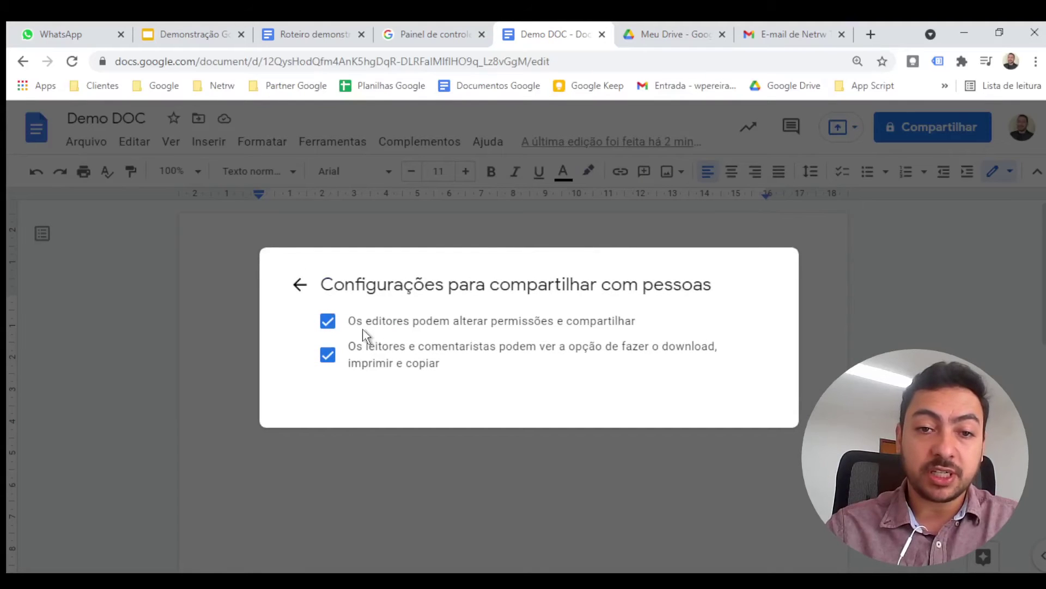
Turn the editors' re-sharing permission and the readers' download, print and copy option off and on again, and return to the sharing form.
left_click(329, 323)
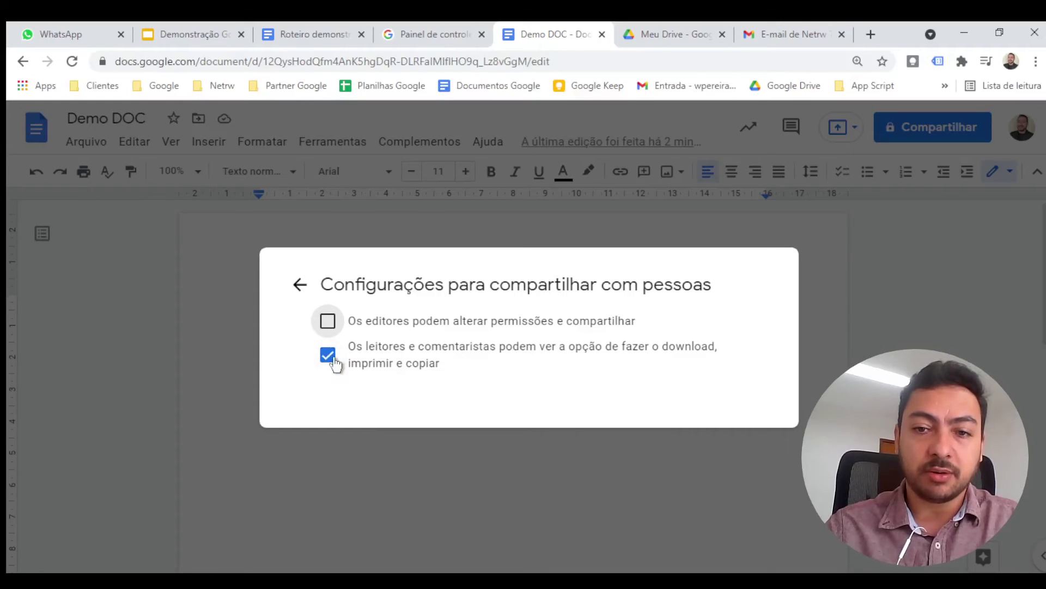
left_click(326, 357)
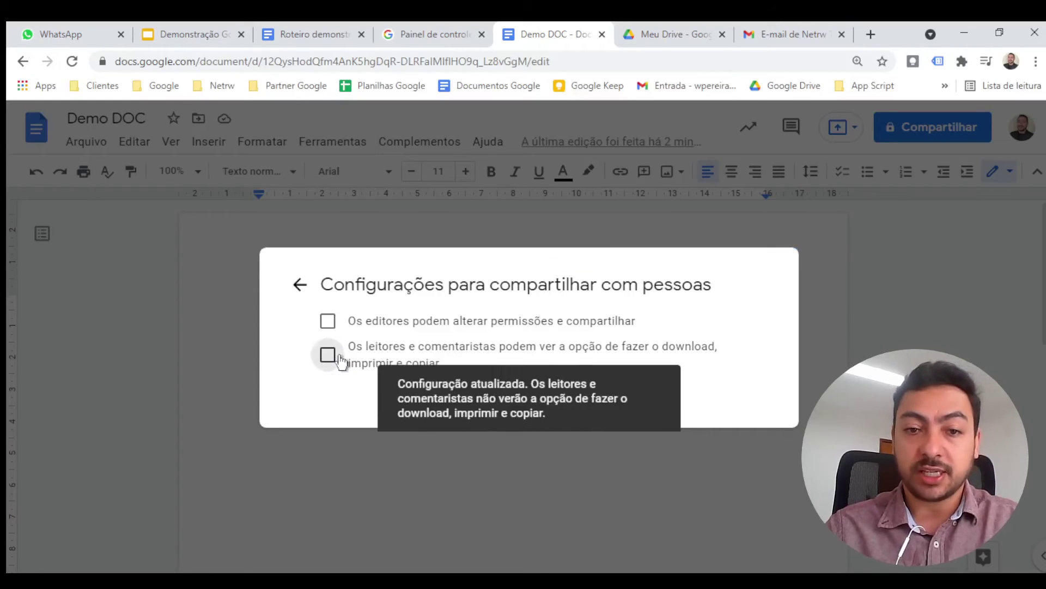
left_click(329, 326)
left_click(329, 356)
left_click(301, 286)
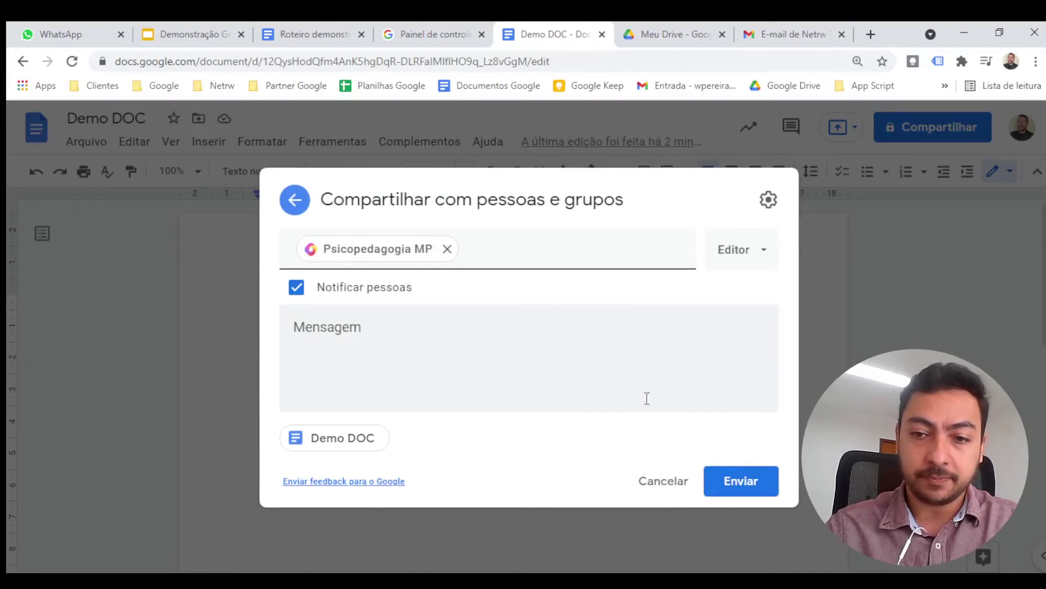
Disable recipient notification, share Demo DOC with Psicopedagogia MP as Editor, and confirm sharing outside the organization.
left_click(296, 289)
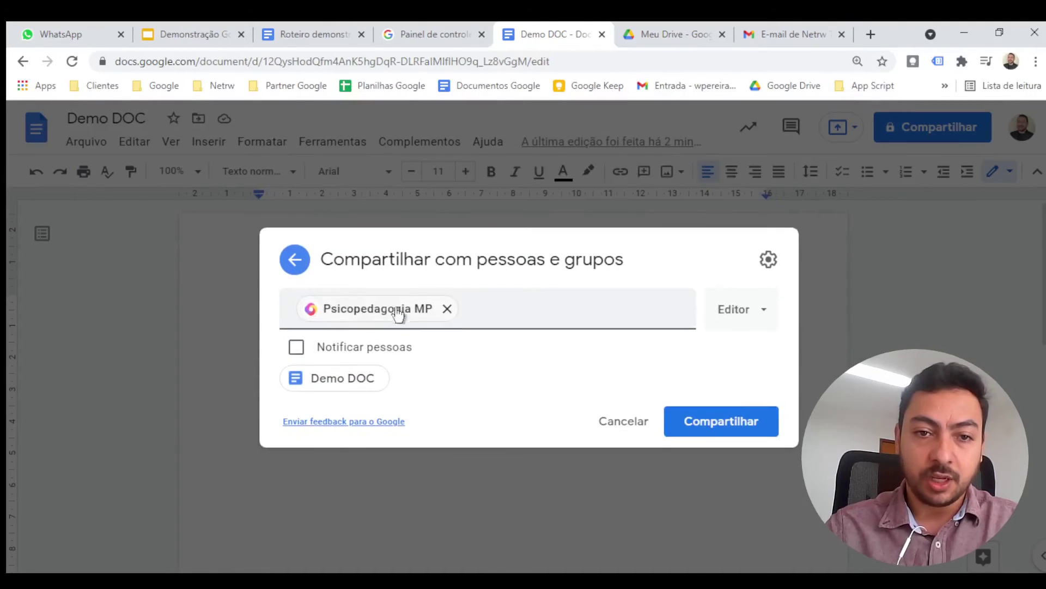
left_click(715, 429)
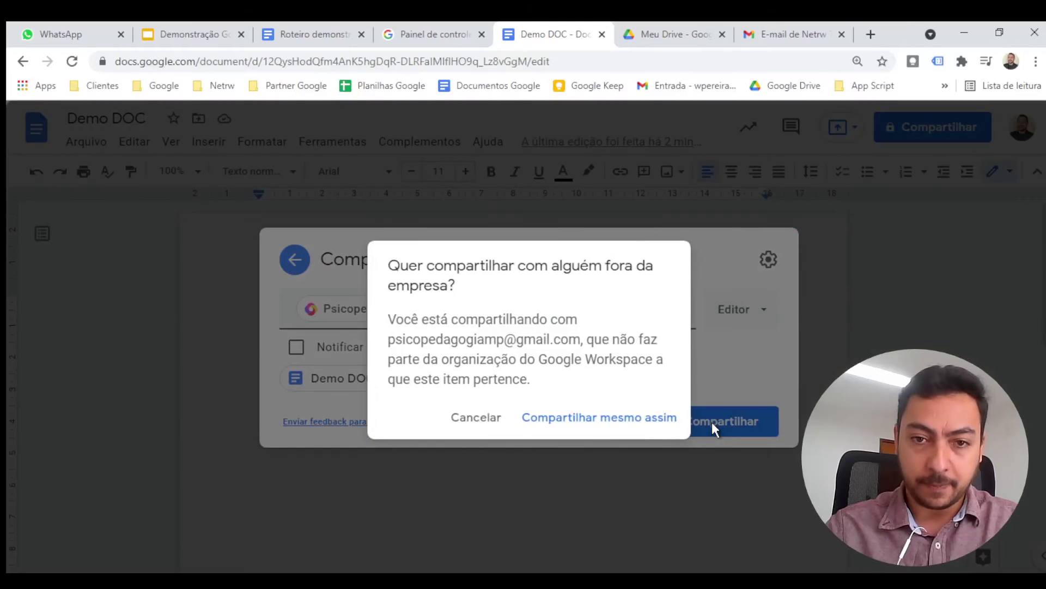
left_click(577, 418)
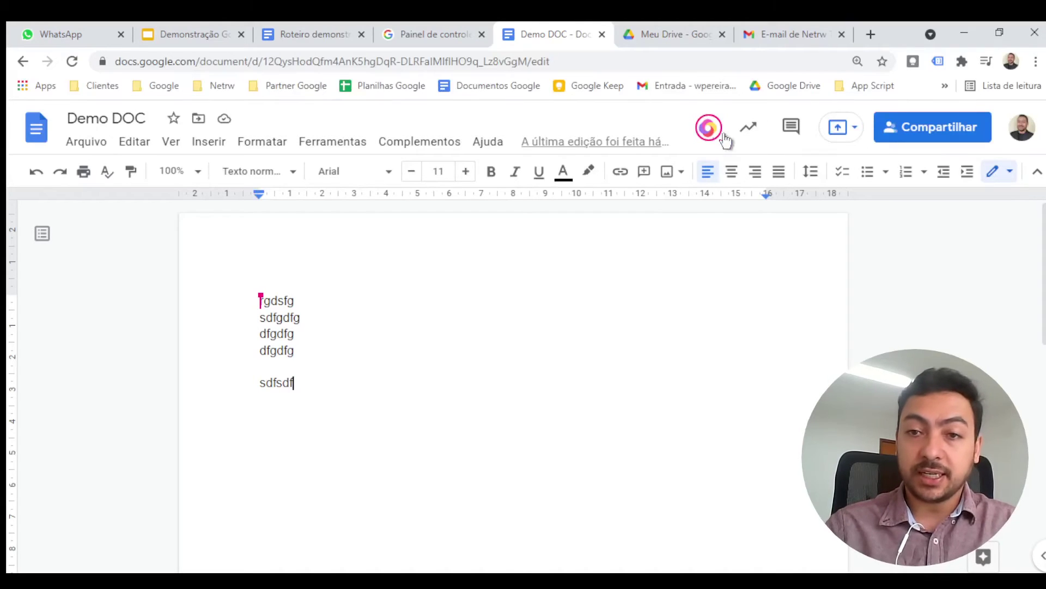
mouse_move(706, 133)
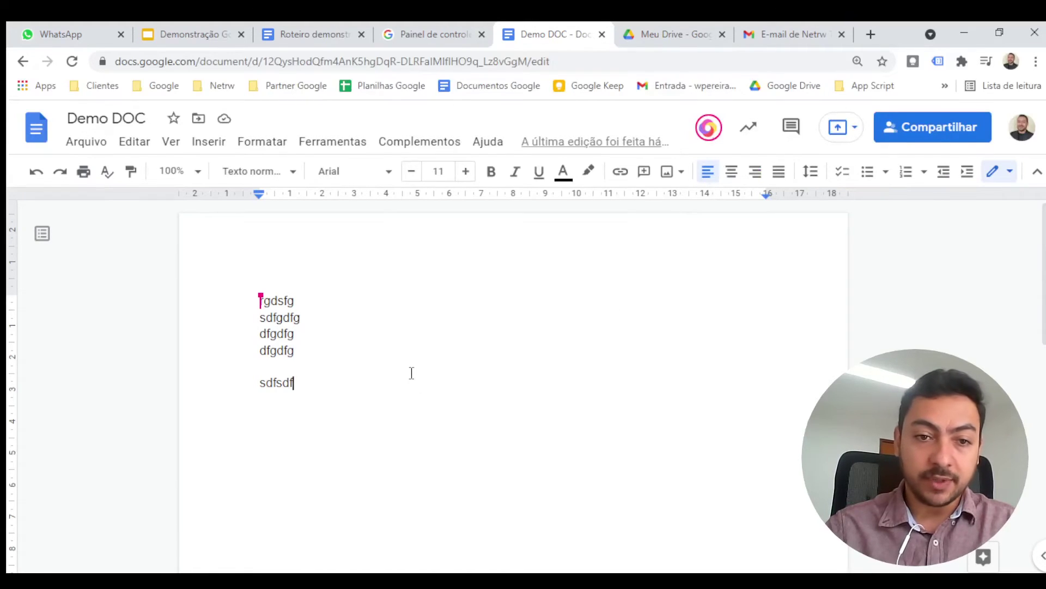
Insert a block of blank lines above sdfsdf and add the text çlçlçlç below them.
key("Up")
key("Return")
key("Return")
key("Return")
key("Return")
key("Return")
key("Return")
key("Return")
key("Return")
key("Return")
key("Return")
key("Return")
key("Return")
key("Return")
type("çlçlç")
left_click(442, 335)
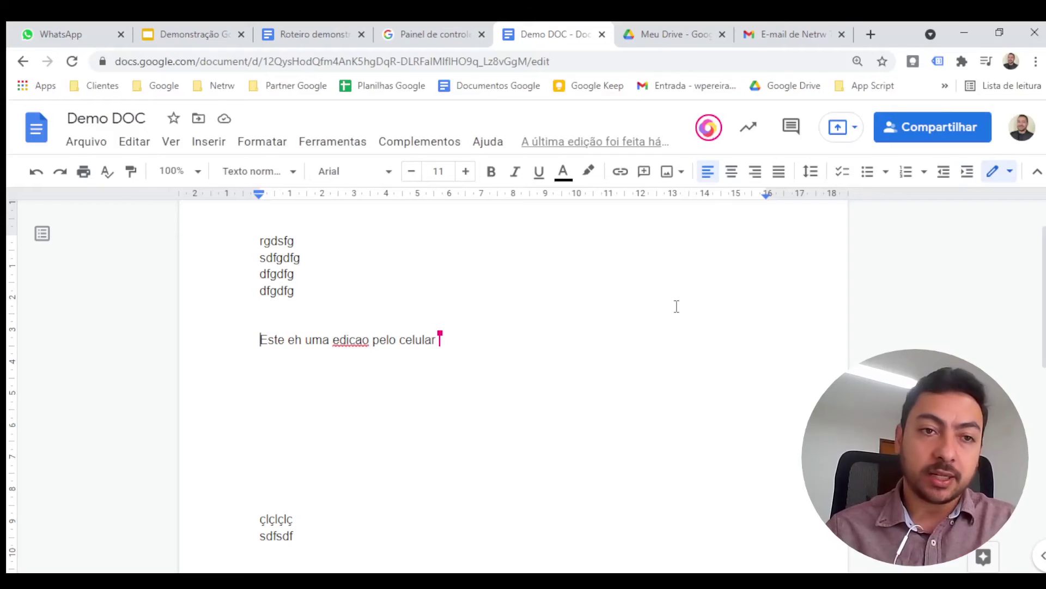
Review the document's e-mail sending options and available download formats.
left_click(83, 148)
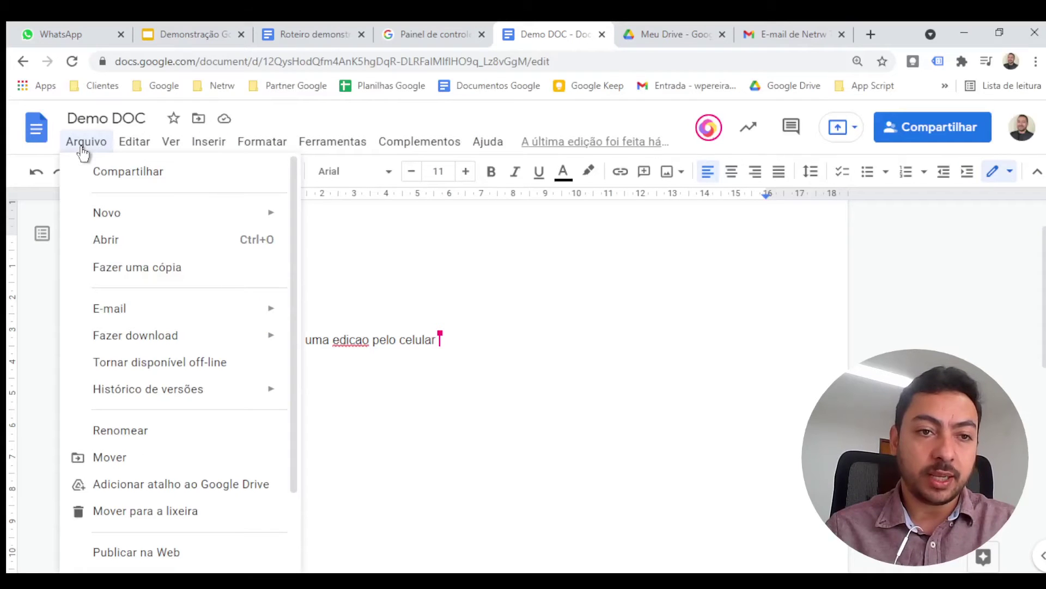
mouse_move(233, 311)
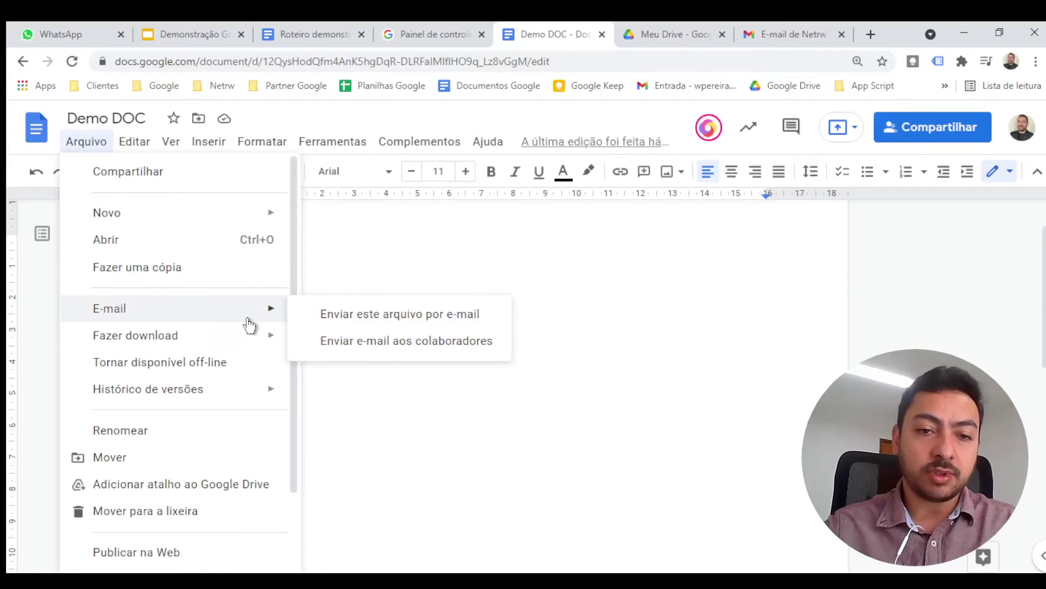
mouse_move(239, 349)
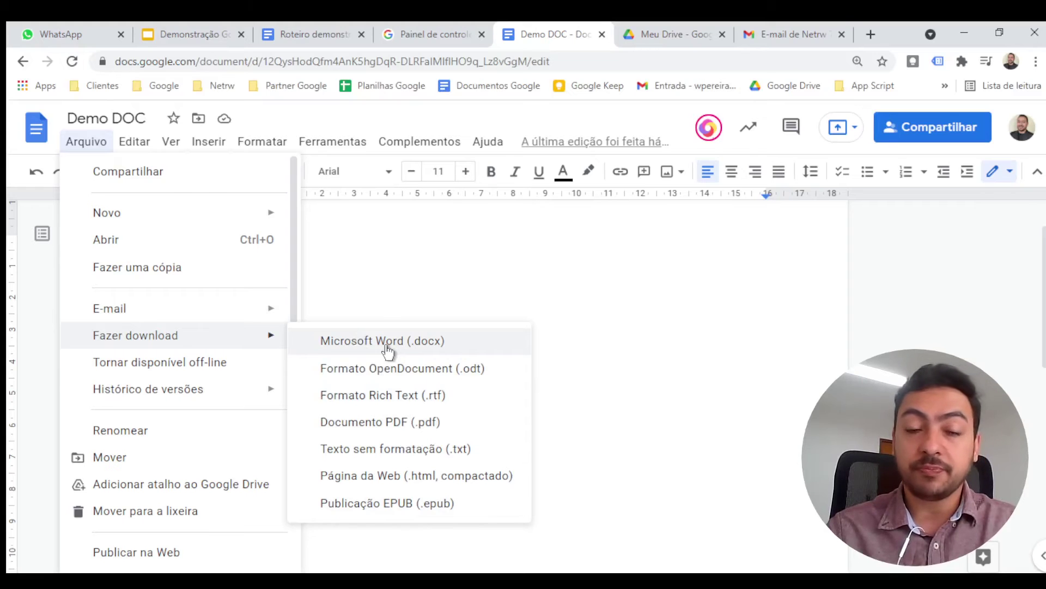
left_click(399, 279)
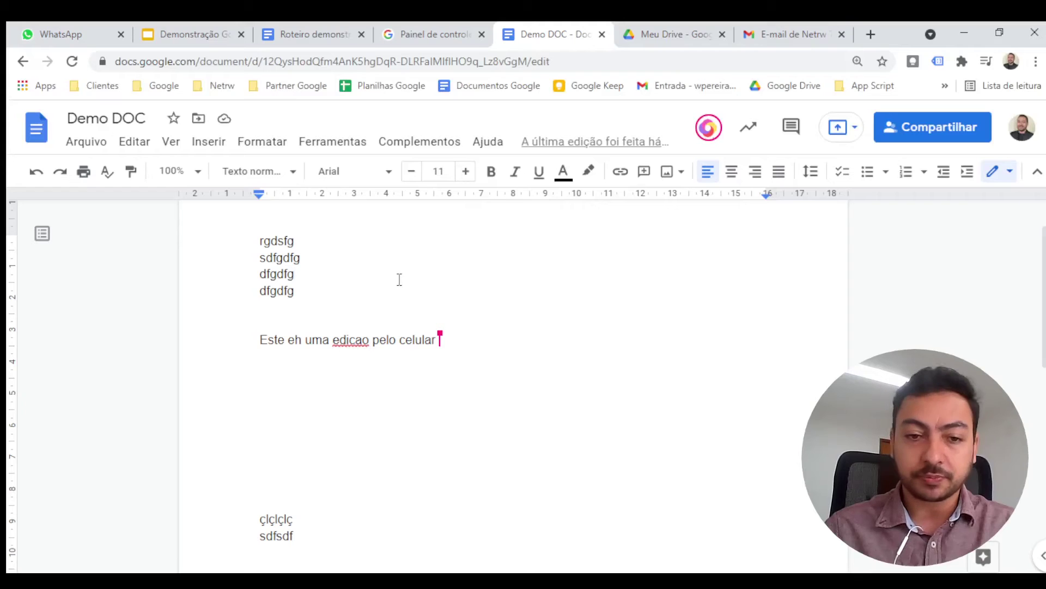
Replace all of the document's text with Demo DOC.
left_click_drag(295, 536, 253, 245)
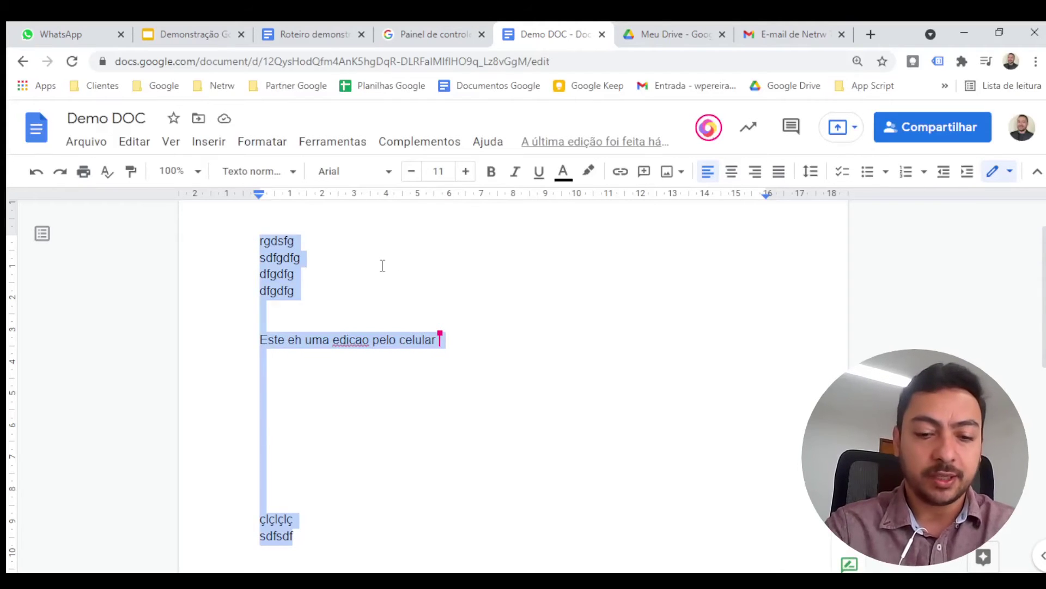
type("Demos")
key("BackSpace")
type("DOC")
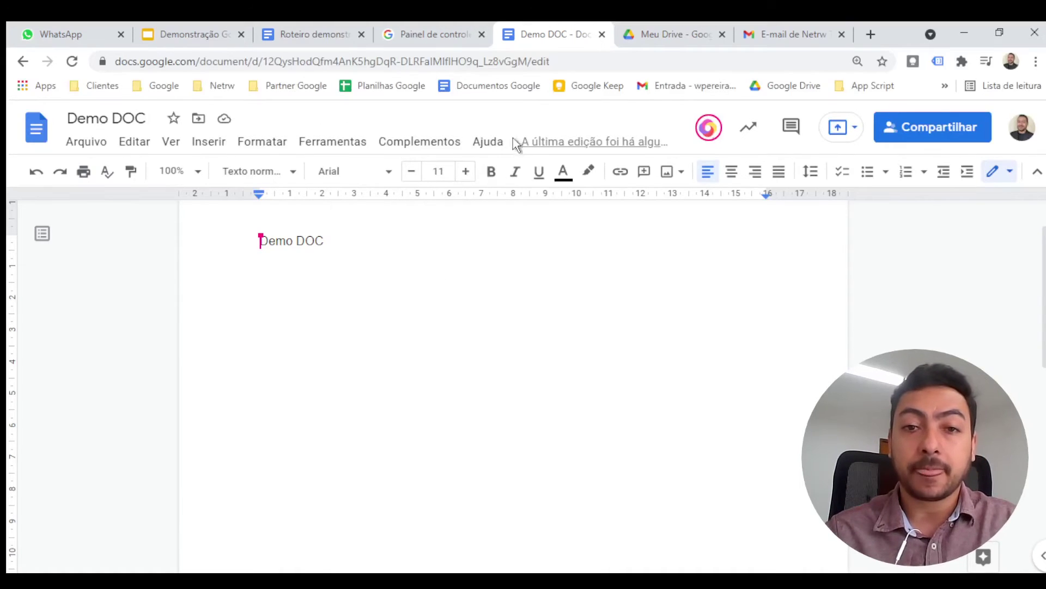
Inspect earlier versions of the document in its version history, including those from 12:46 and 12:41, and return to the current document.
left_click(543, 141)
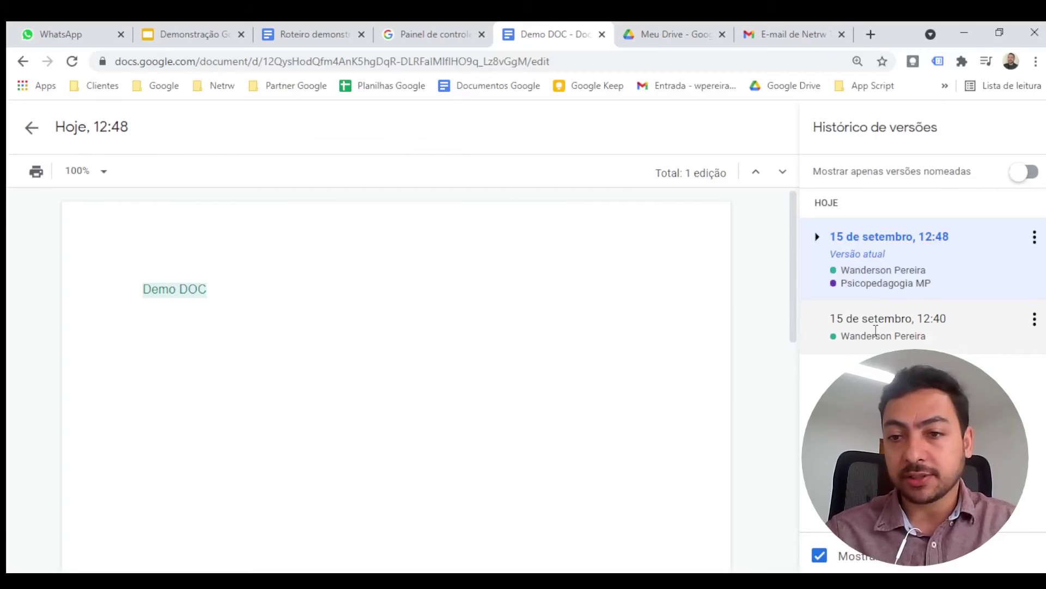
left_click(817, 238)
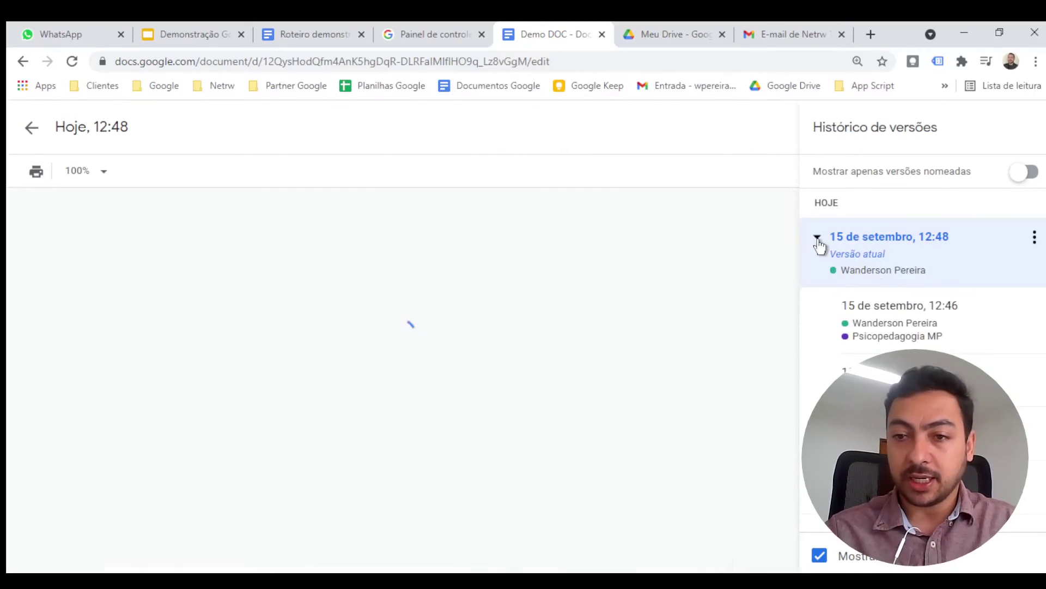
left_click(899, 316)
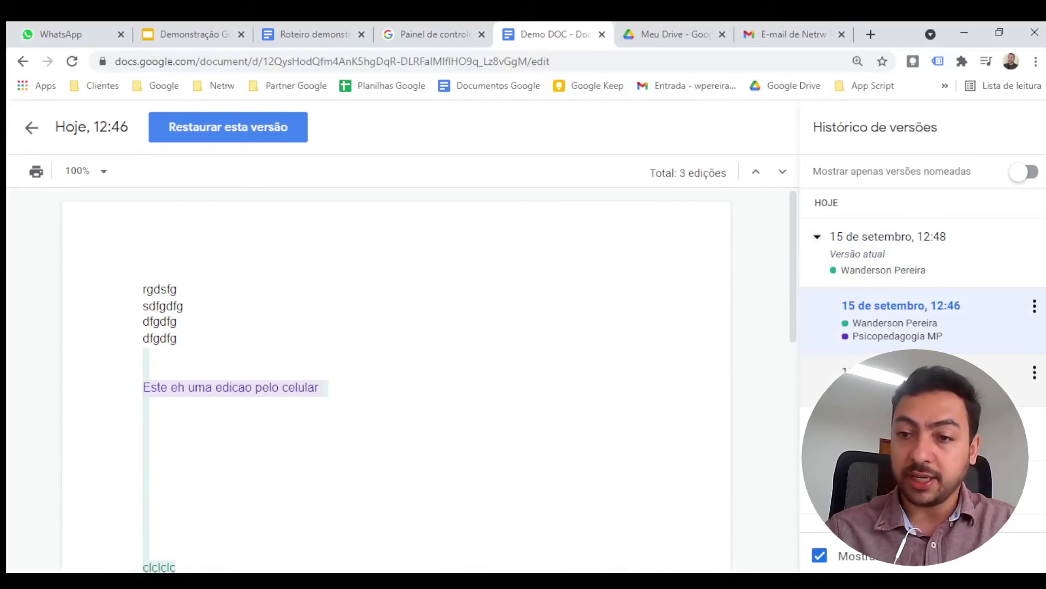
left_click(894, 379)
left_click(894, 430)
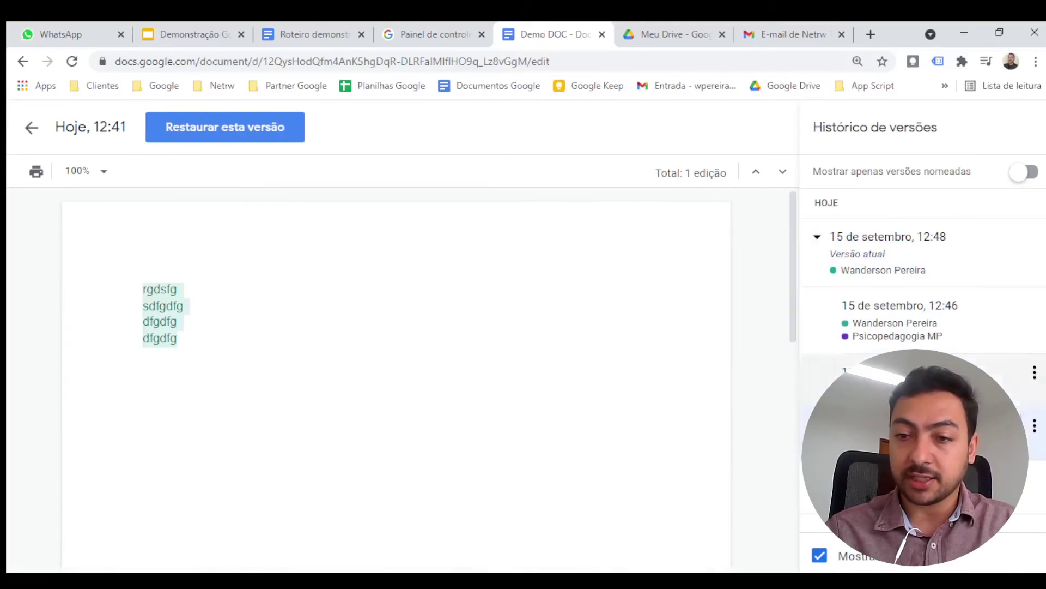
left_click(894, 337)
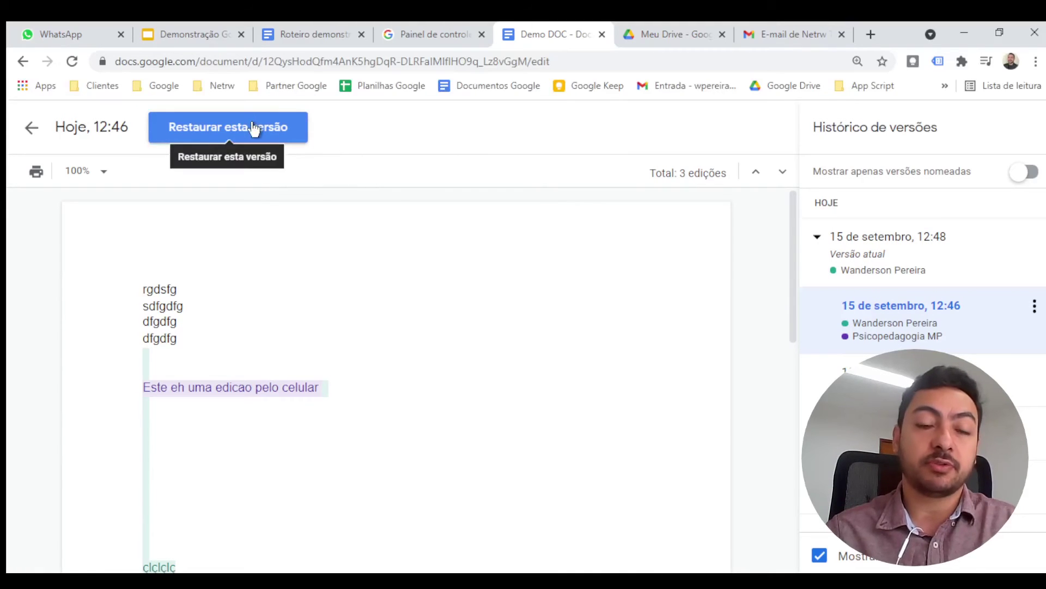
left_click(30, 131)
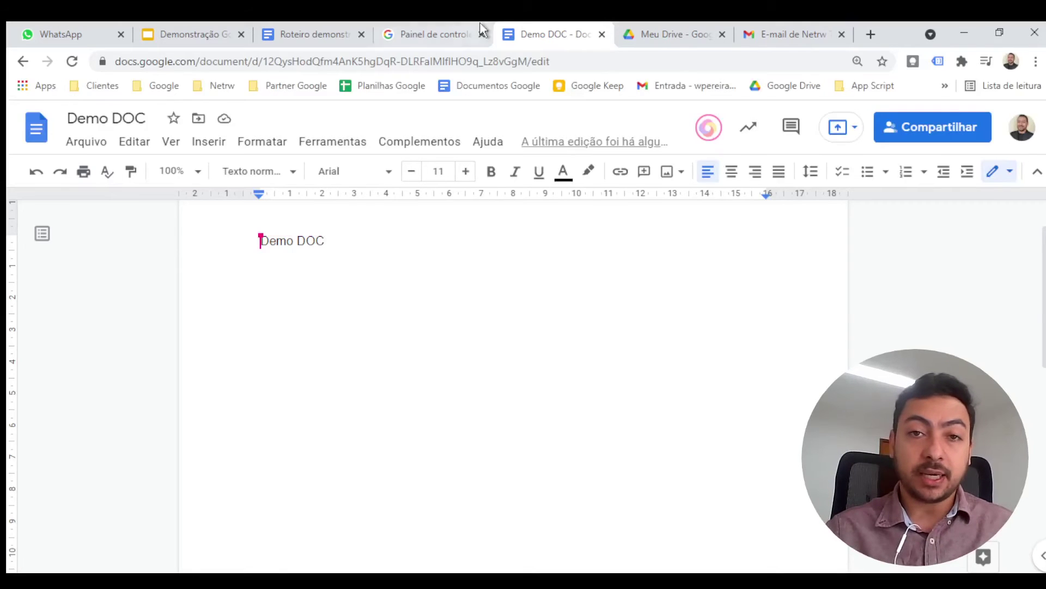
Browse the apps on the Workspace dashboard and close the Demo DOC document.
left_click(455, 33)
scroll(927, 322, "up", 2)
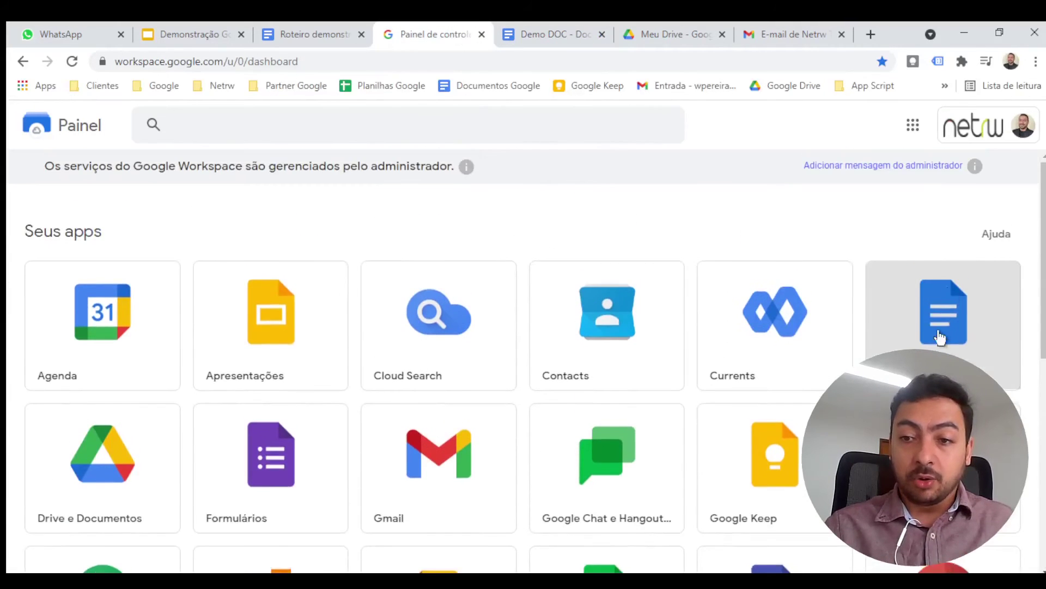
scroll(921, 332, "down", 2)
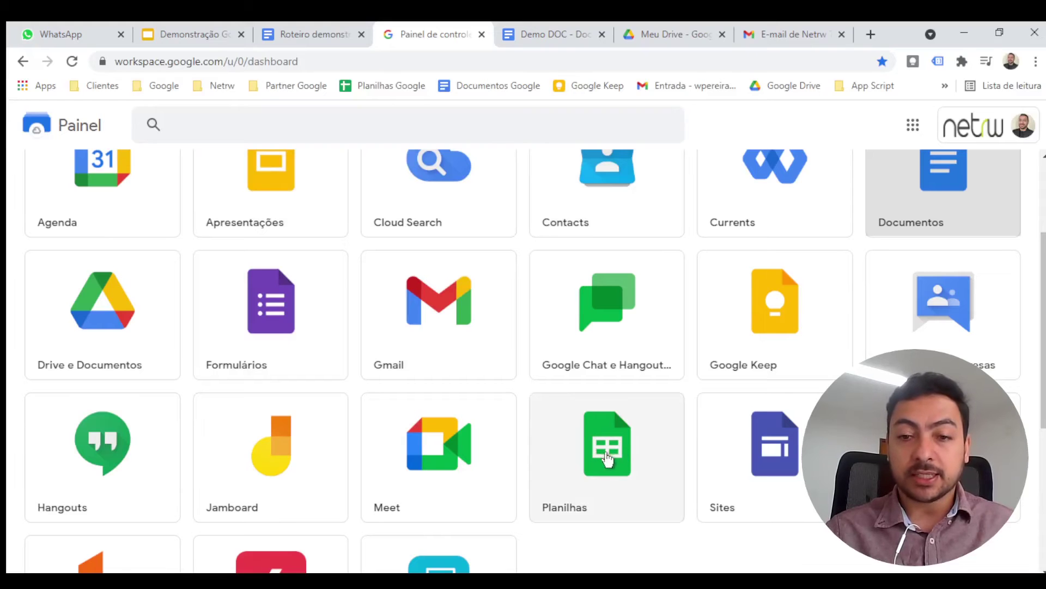
scroll(627, 501, "up", 3)
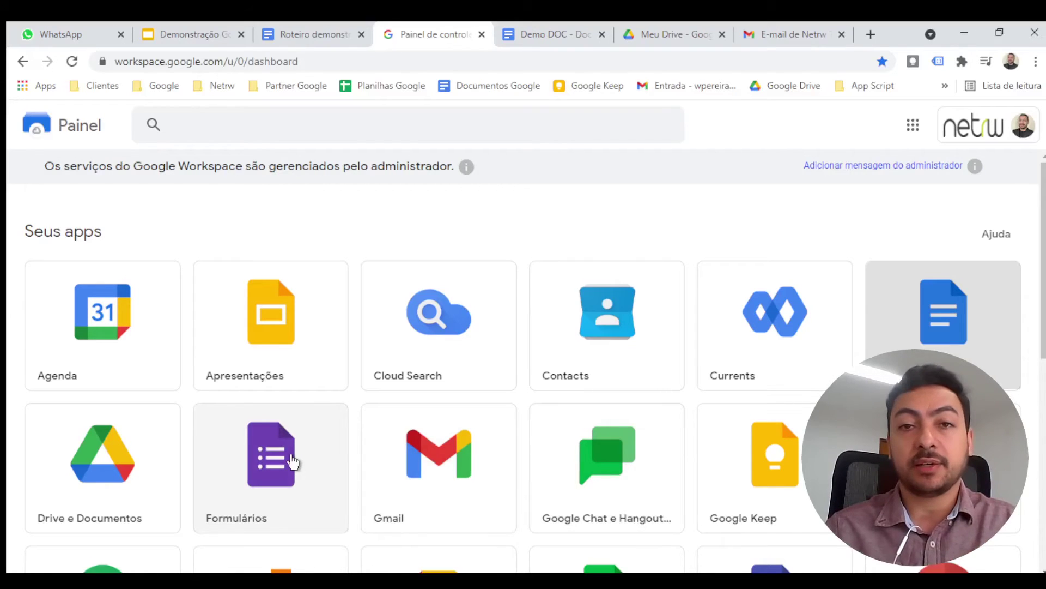
left_click(587, 36)
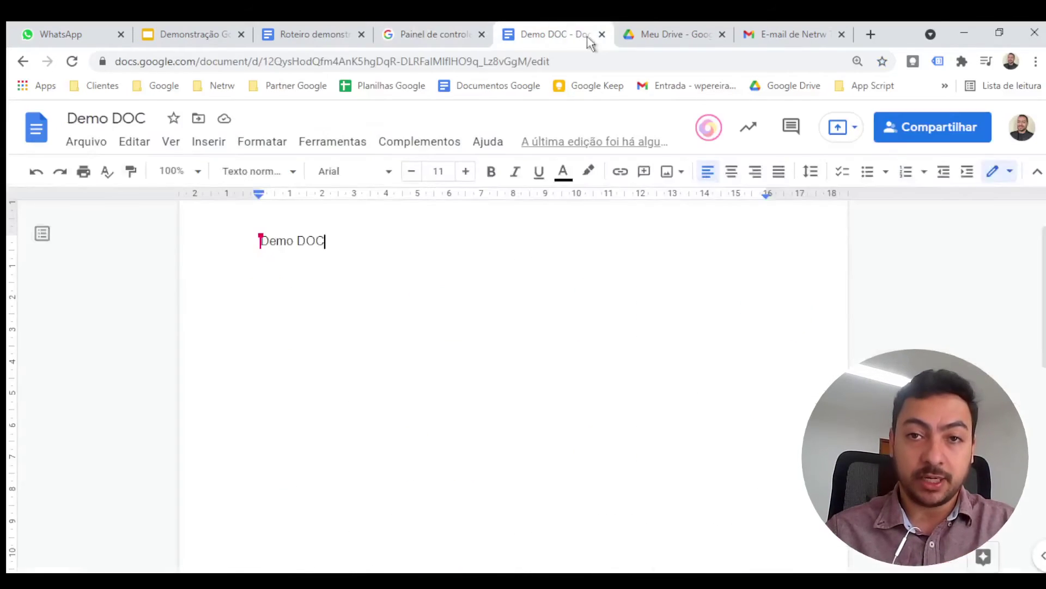
left_click(601, 34)
Open Formulários from the Workspace dashboard and open the recent form Autocrat.
left_click(436, 32)
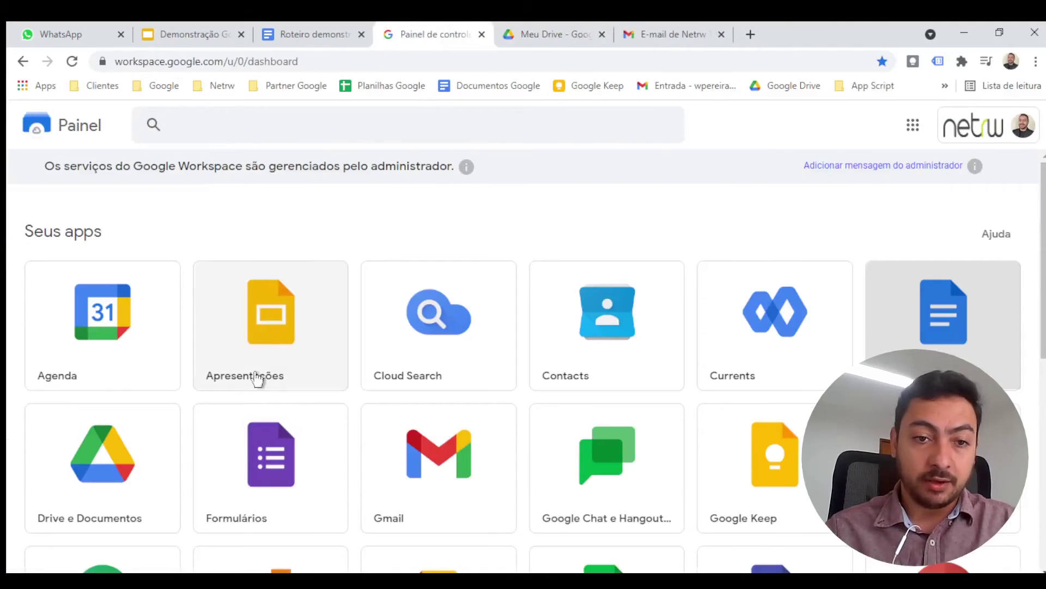
left_click(273, 483)
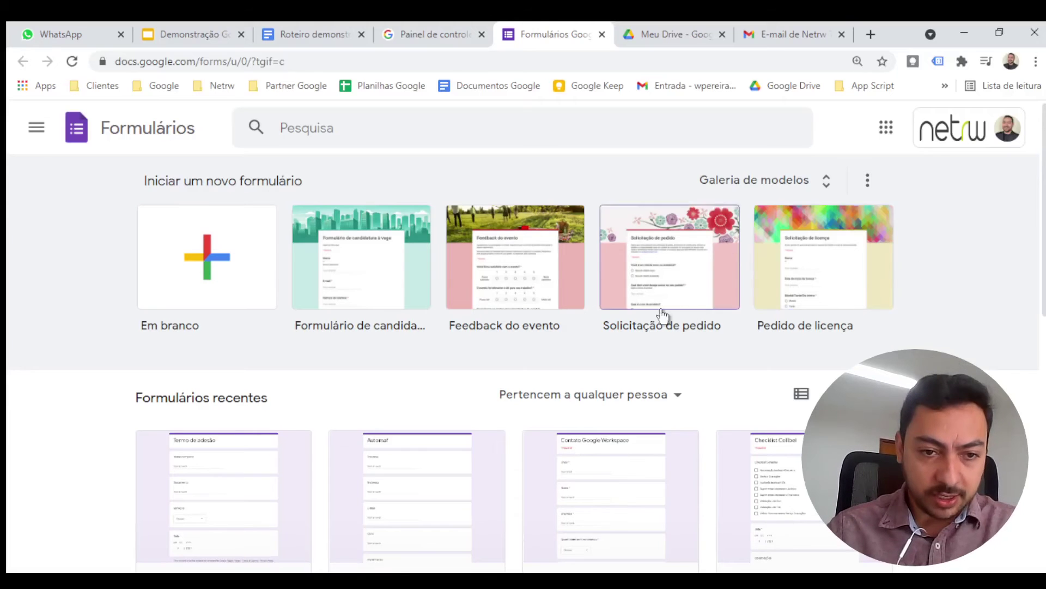
scroll(615, 333, "down", 3)
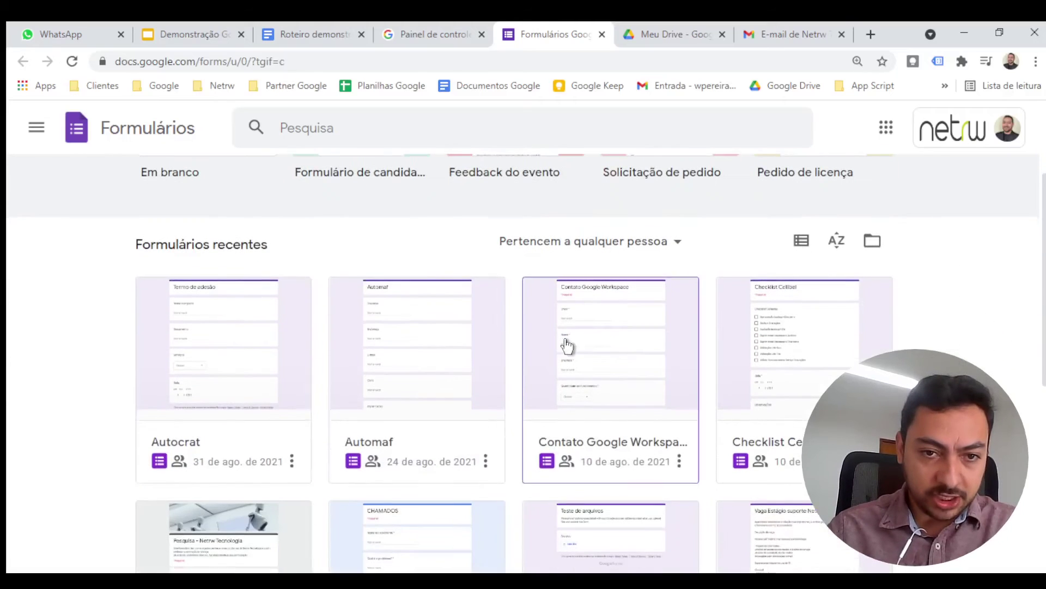
left_click(227, 351)
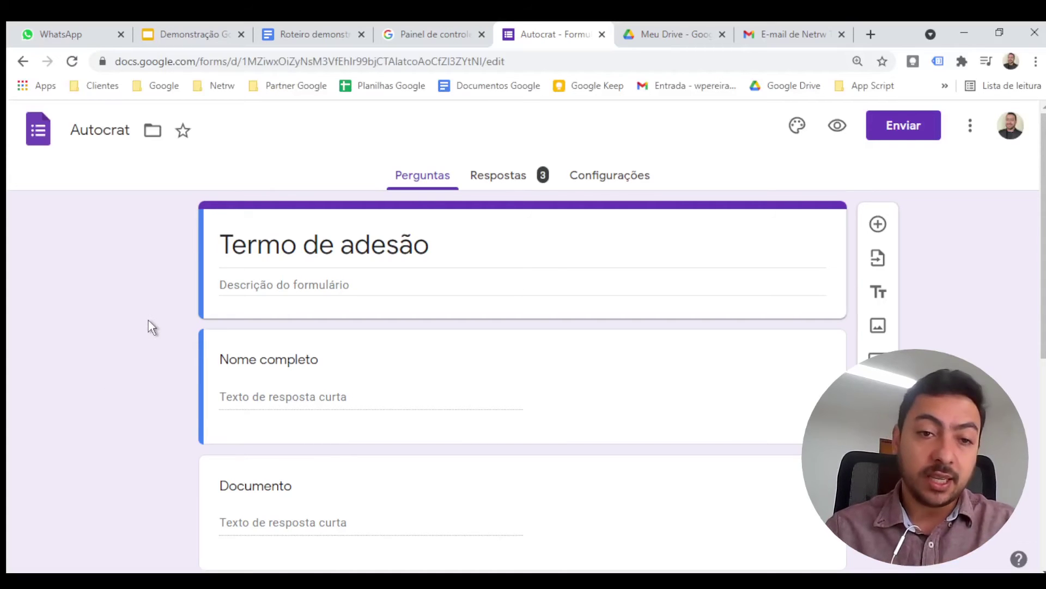
Examine the questions of the Termo de adesão form, including Nome completo, Documento, Serviços and Data.
scroll(309, 289, "down", 2)
scroll(309, 290, "down", 5)
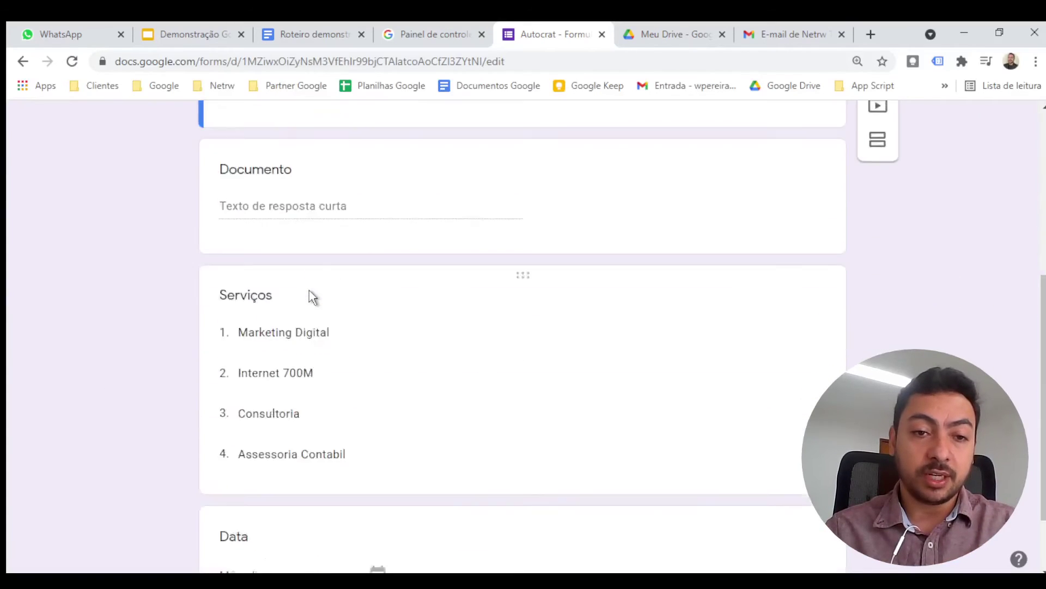
scroll(309, 290, "up", 6)
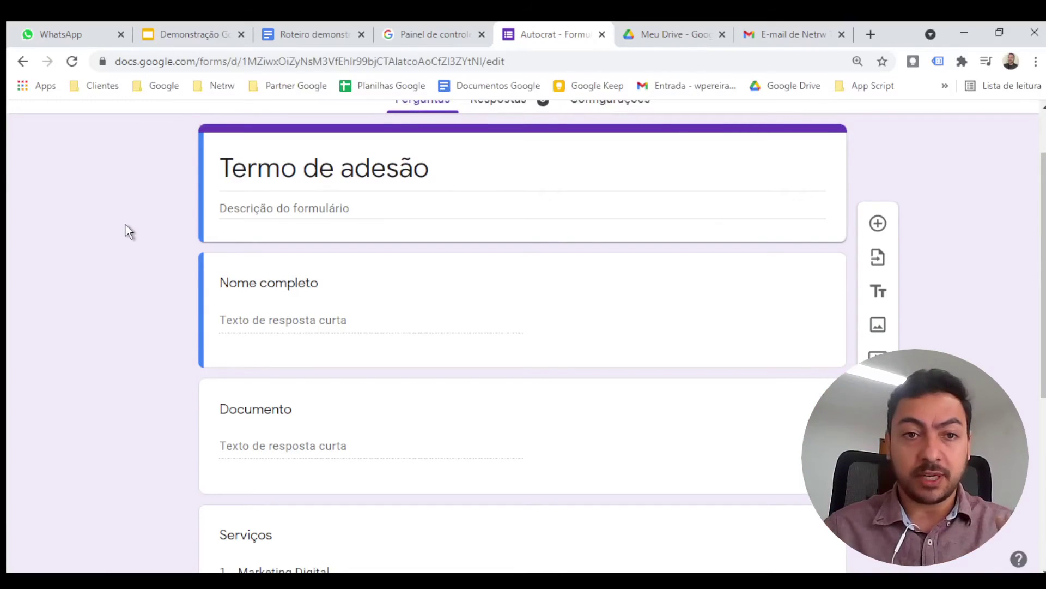
scroll(293, 447, "down", 1)
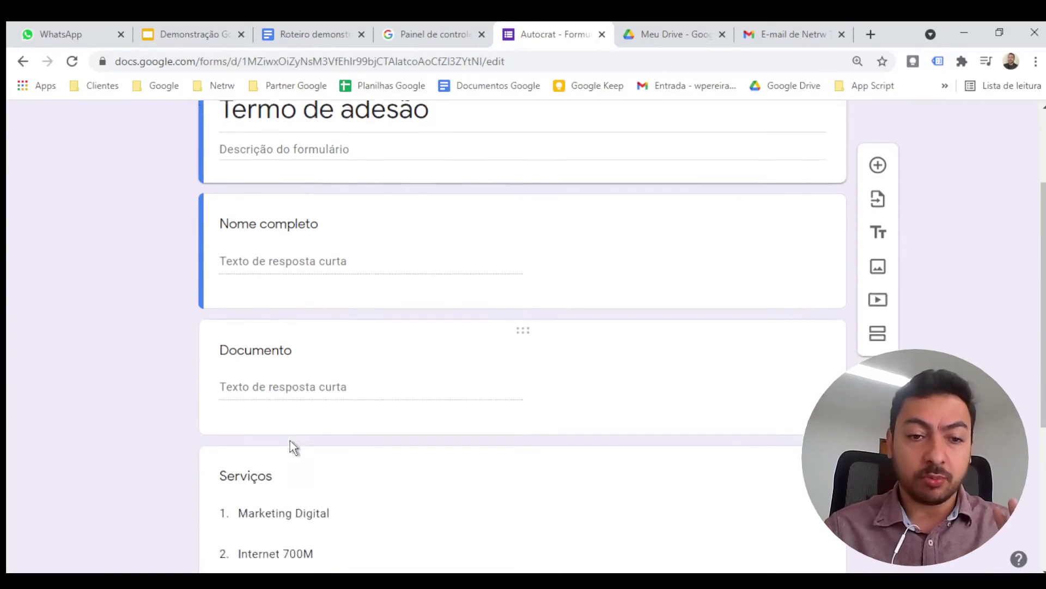
scroll(295, 480, "down", 5)
scroll(109, 396, "up", 4)
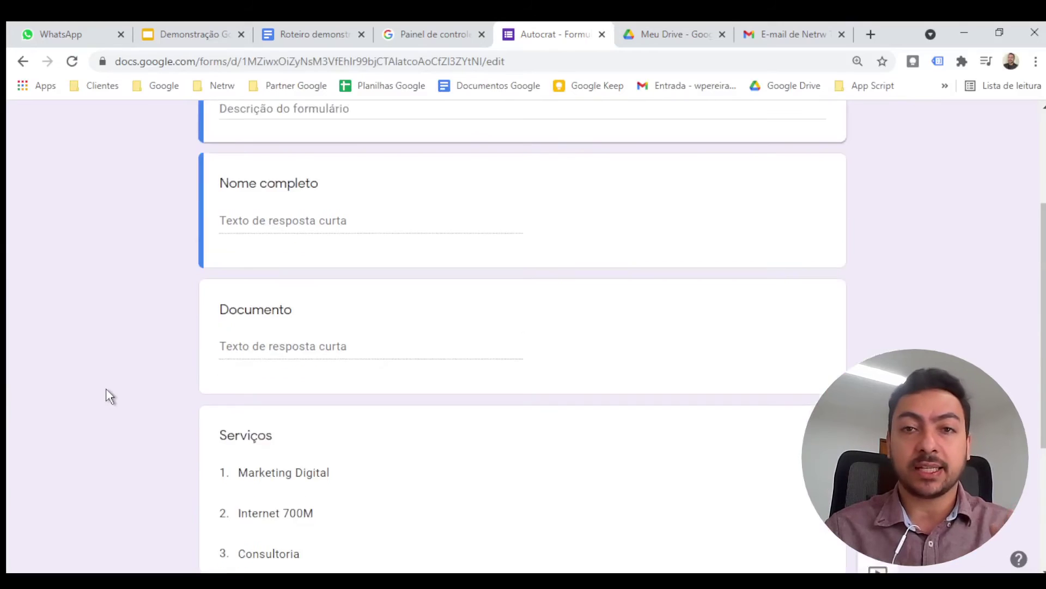
scroll(109, 397, "up", 3)
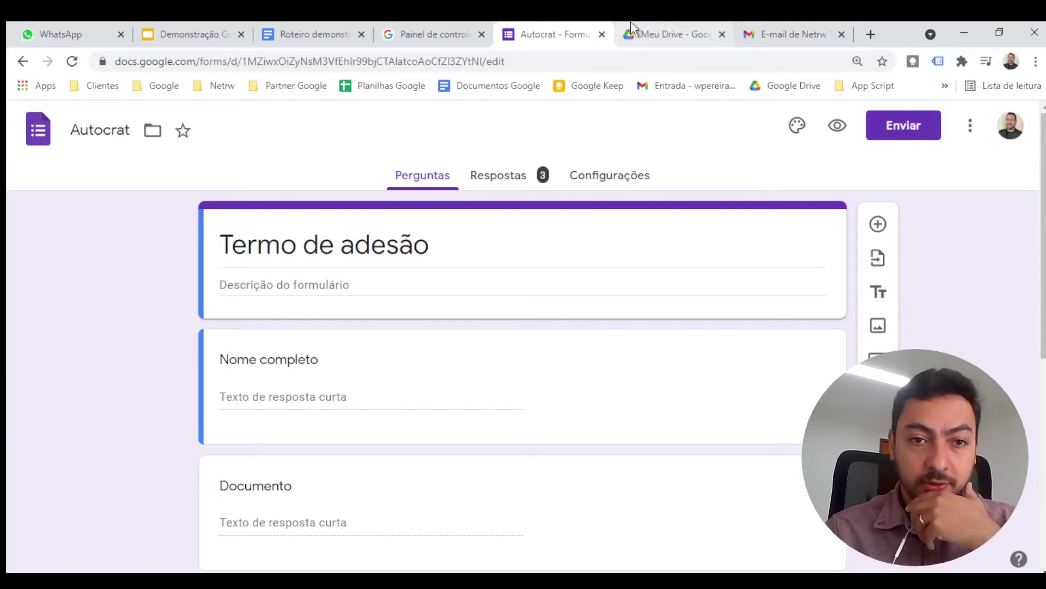
Preview the Termo de adesão form and enter the respondent's name under Nome completo.
left_click(837, 127)
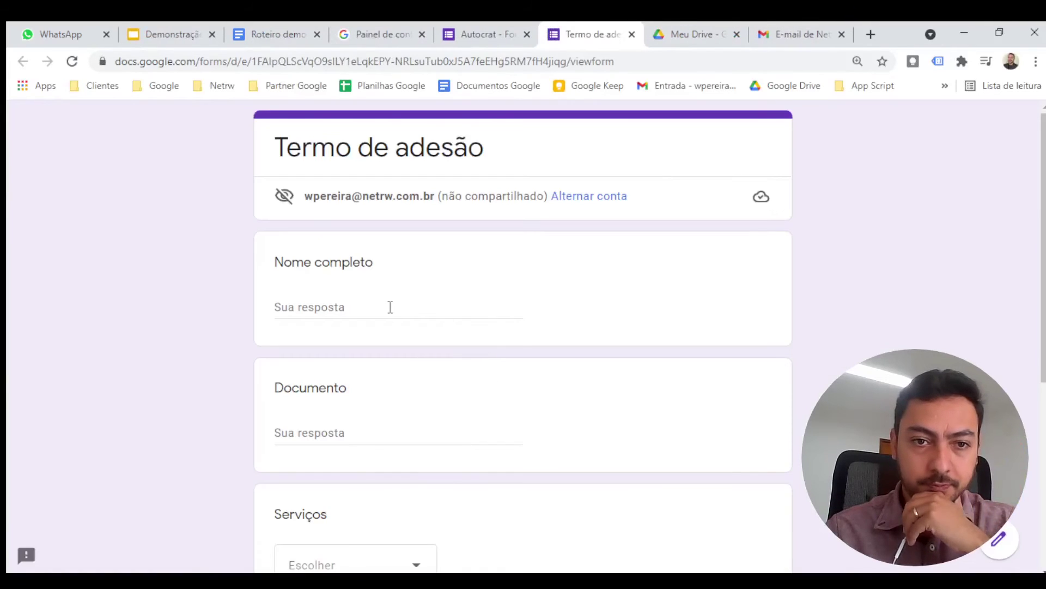
left_click(390, 307)
type("Wanderson")
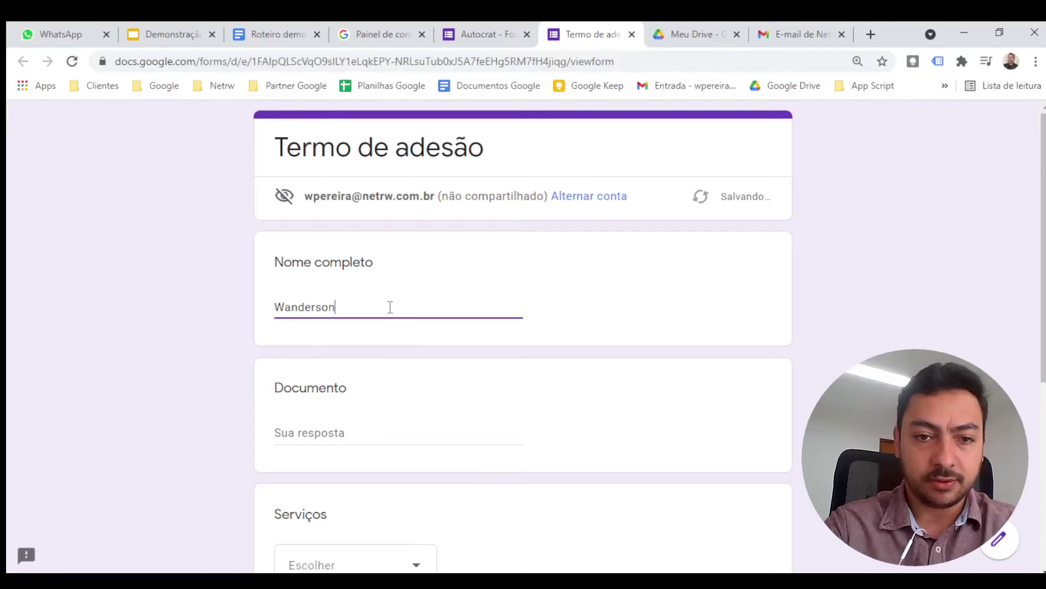
Enter Teste under Documento and choose Consultoria under Serviços.
key("Tab")
type("Teste")
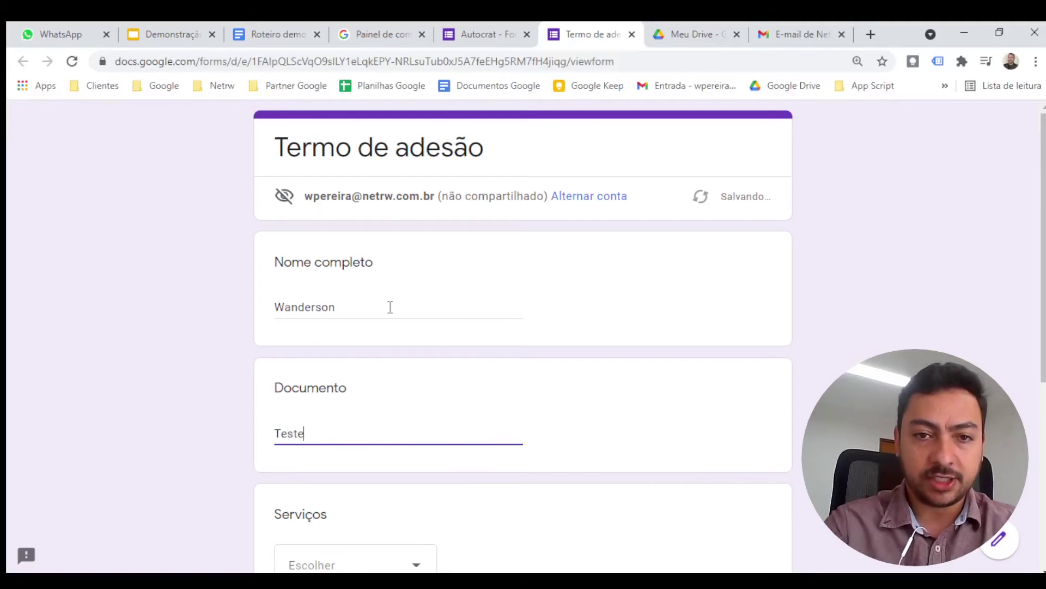
scroll(390, 307, "down", 3)
left_click(374, 415)
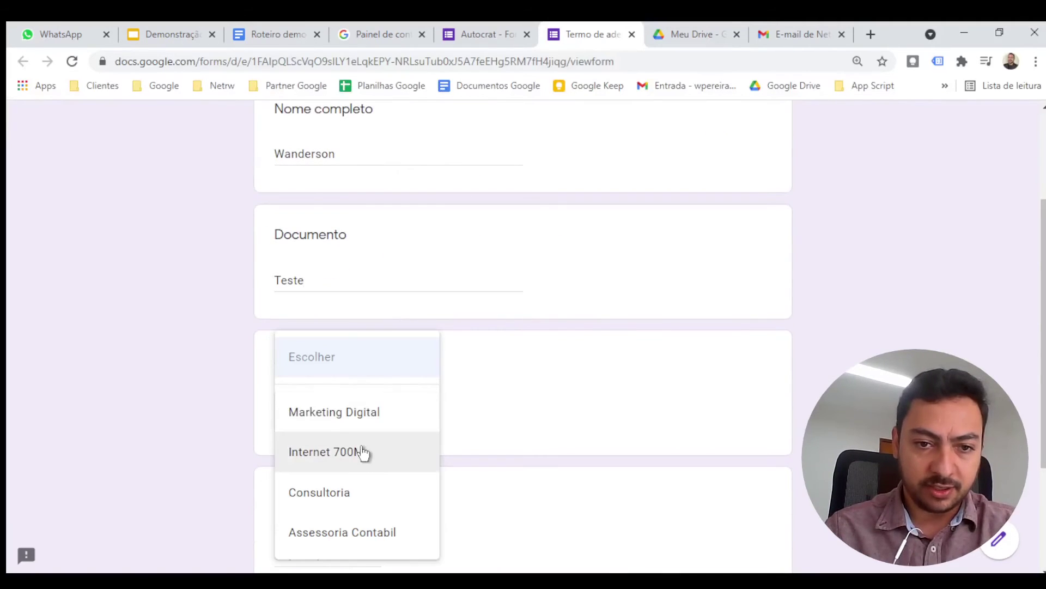
left_click(391, 483)
Set Data to 15/09/2021 and submit the Termo de adesão form.
scroll(434, 422, "down", 3)
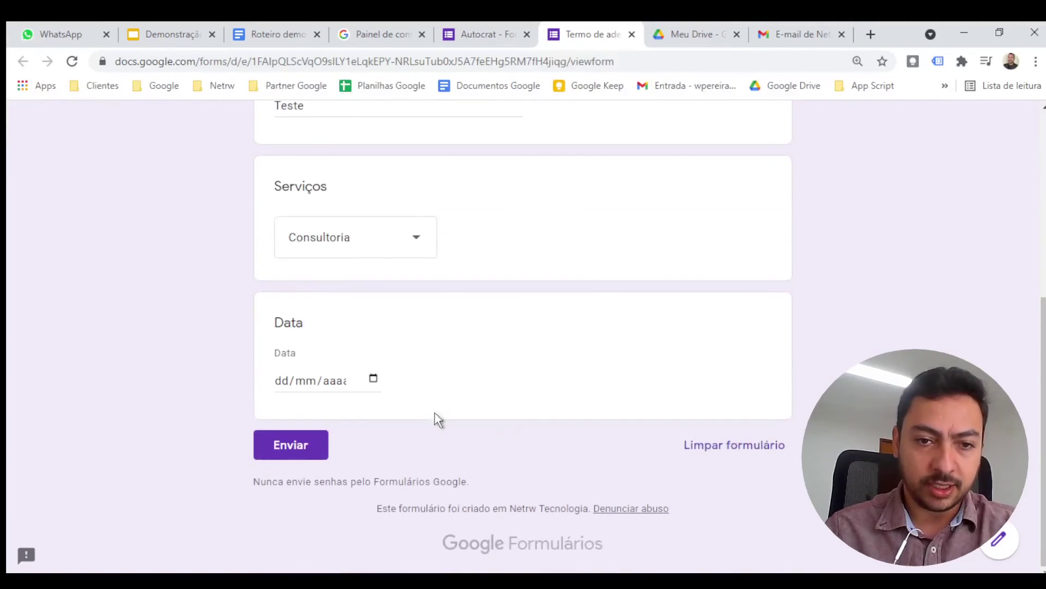
left_click(366, 380)
left_click(358, 296)
left_click(314, 450)
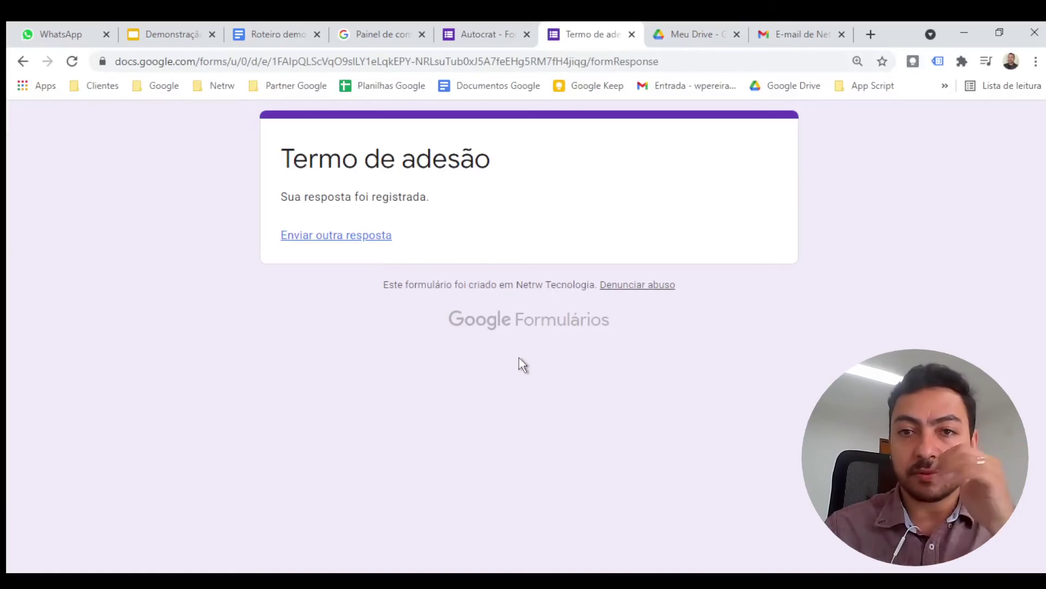
Switch to Gmail, refresh the inbox and open the unread Termo de adesão email.
left_click(787, 37)
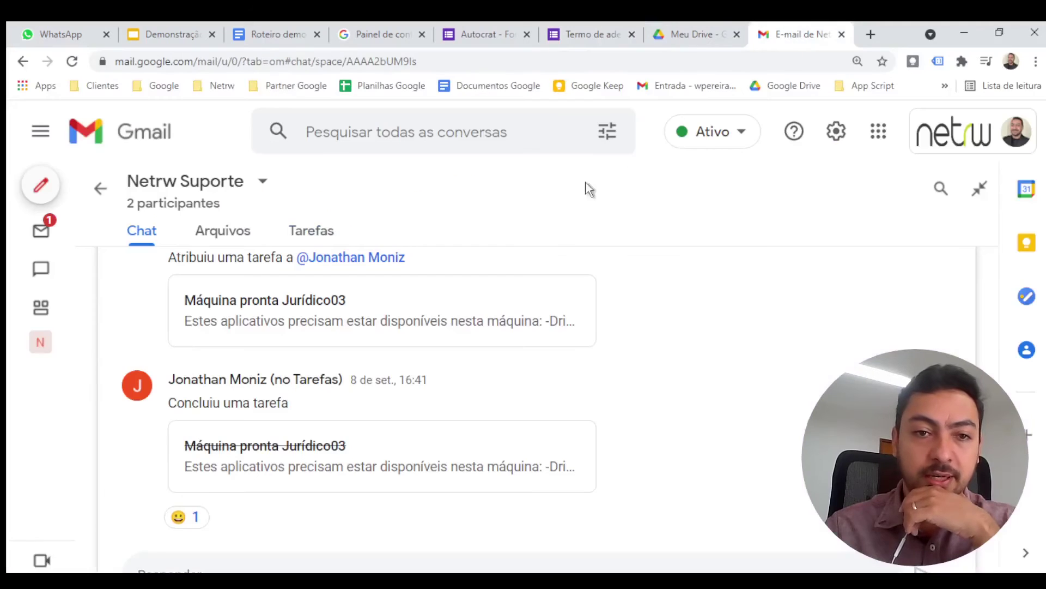
left_click(41, 231)
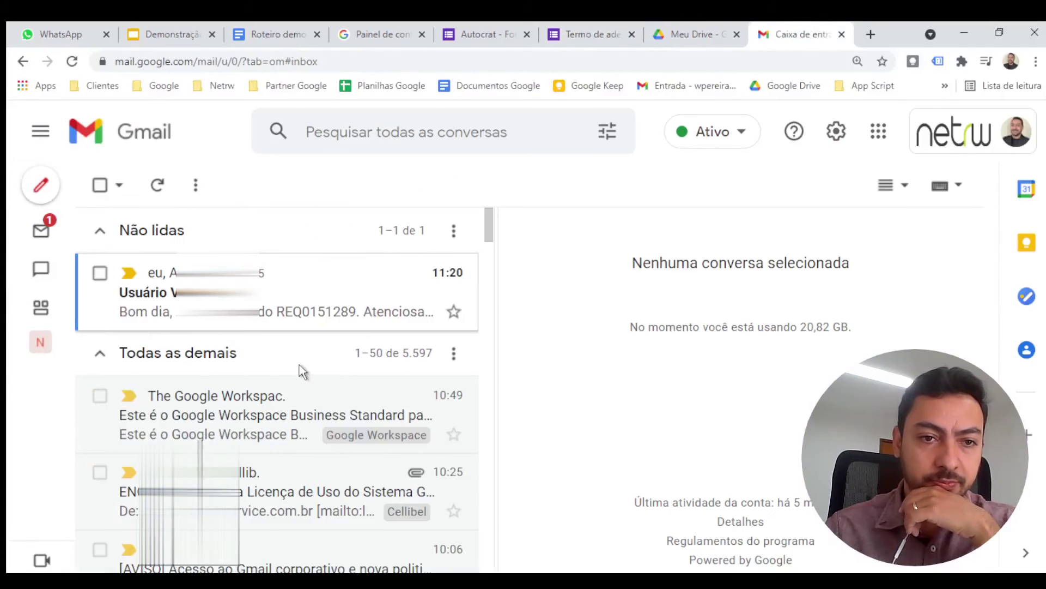
left_click(158, 187)
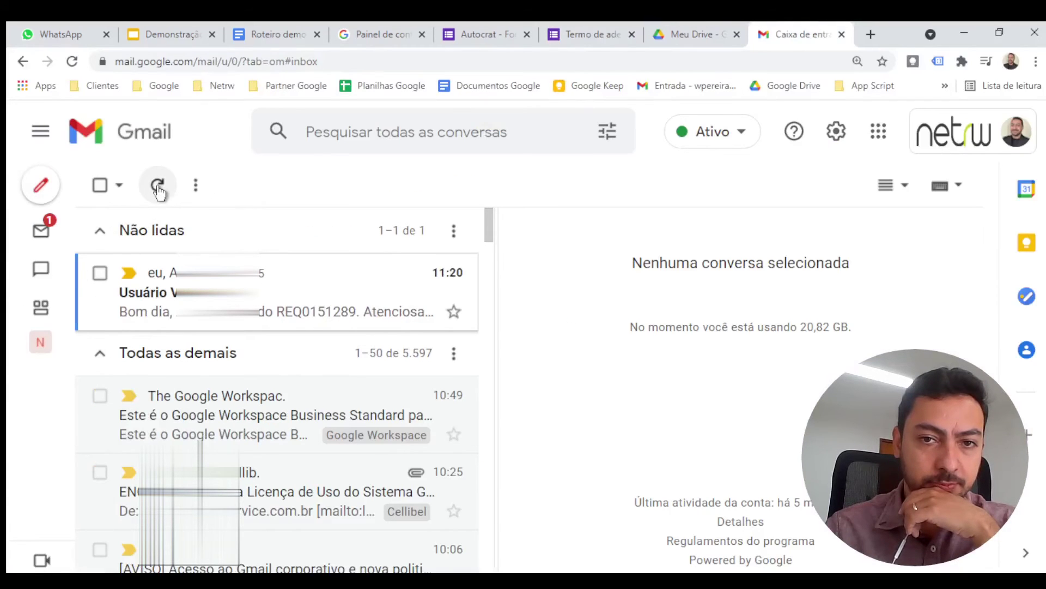
left_click(158, 187)
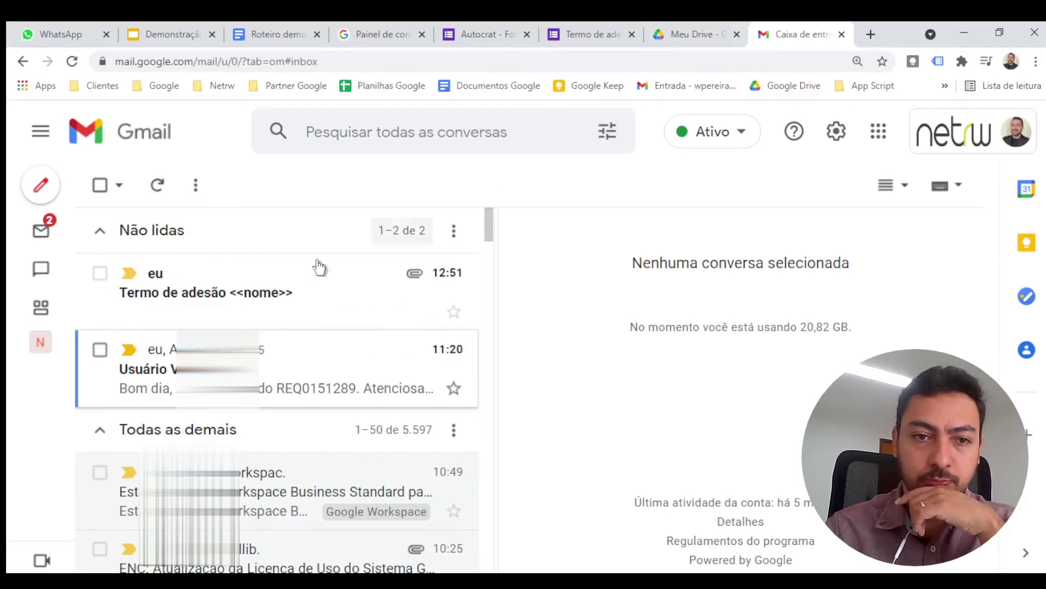
left_click(259, 287)
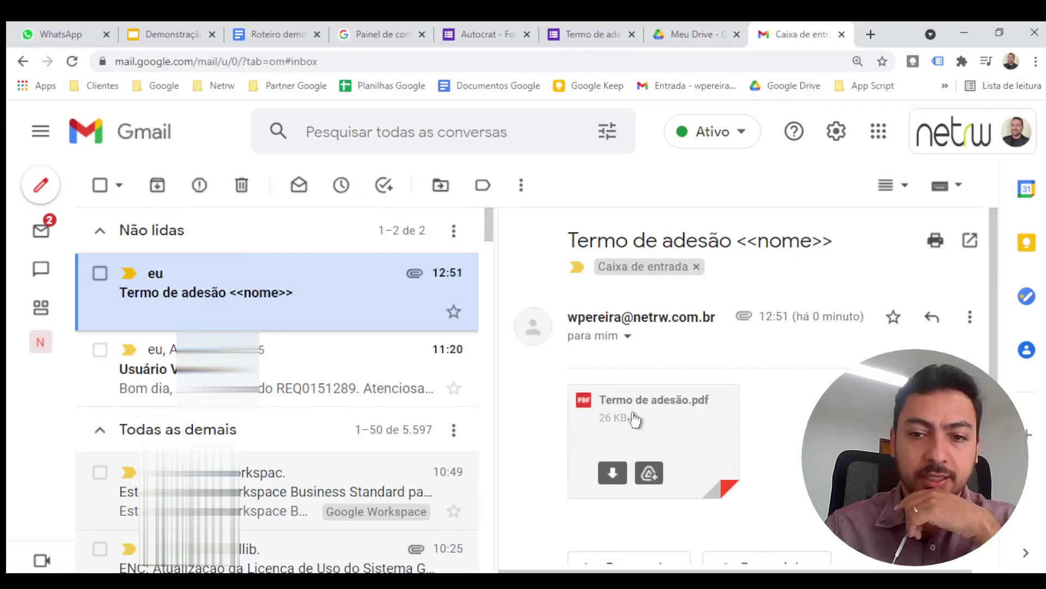
Open the attached Termo de adesão.pdf and read how the form answers, date and signature line appear in it.
left_click(649, 427)
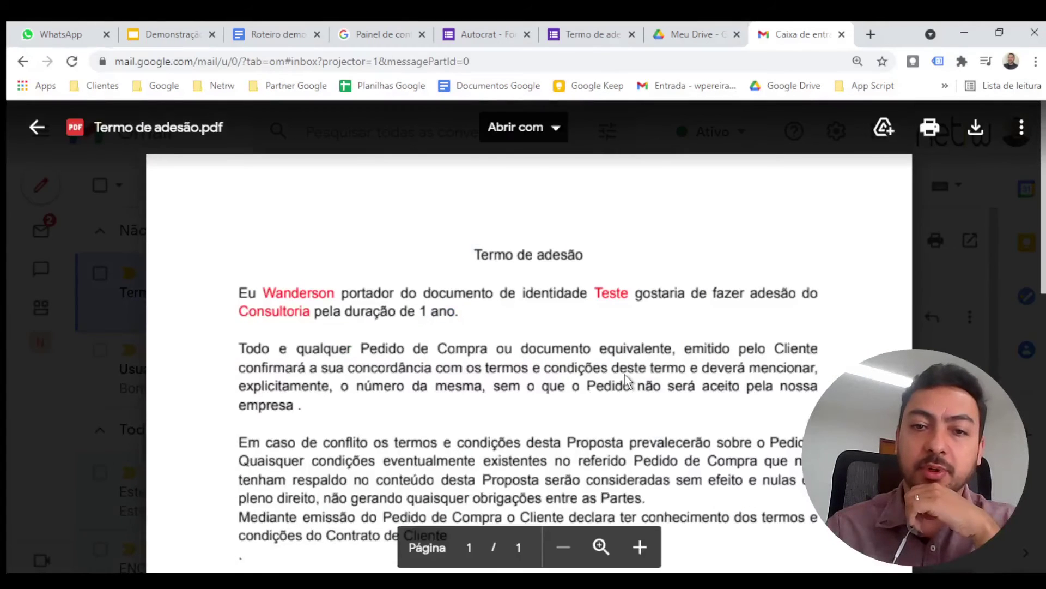
scroll(627, 374, "down", 1)
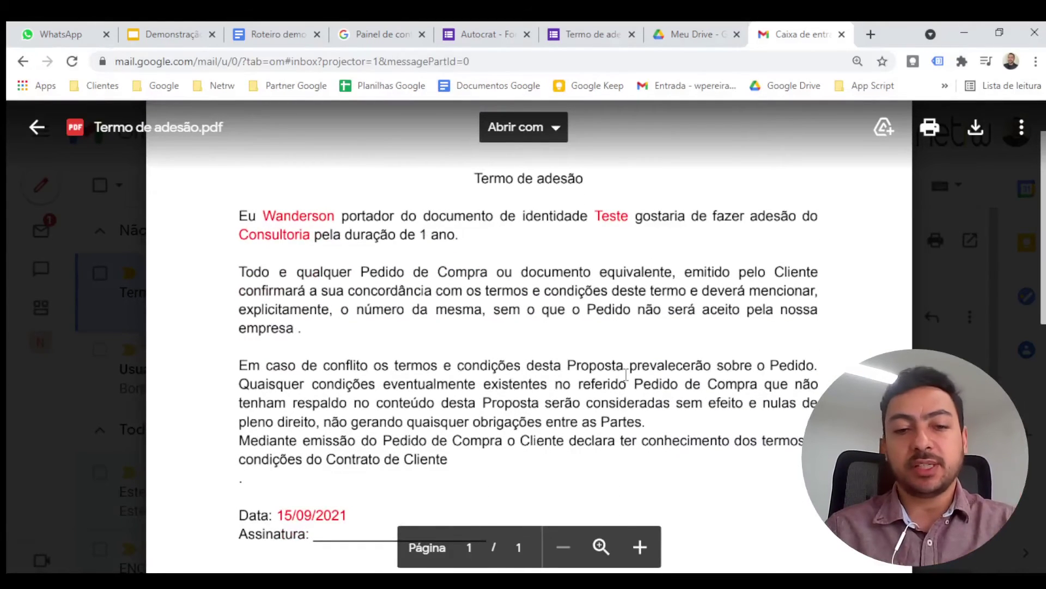
scroll(627, 375, "down", 5)
scroll(626, 375, "up", 5)
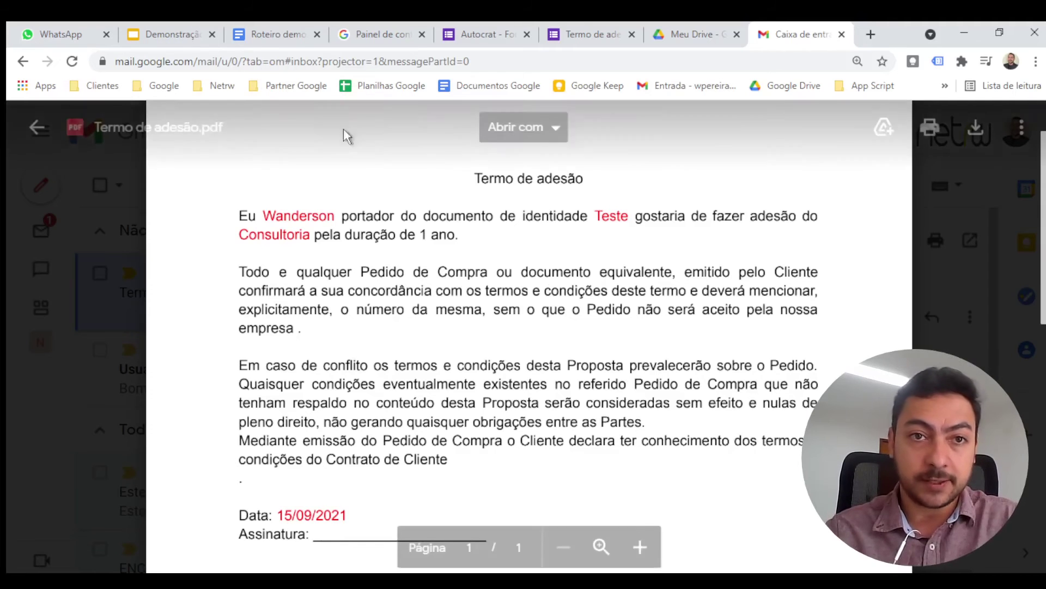
Return to the Workspace dashboard and look through the list of available apps.
left_click(473, 36)
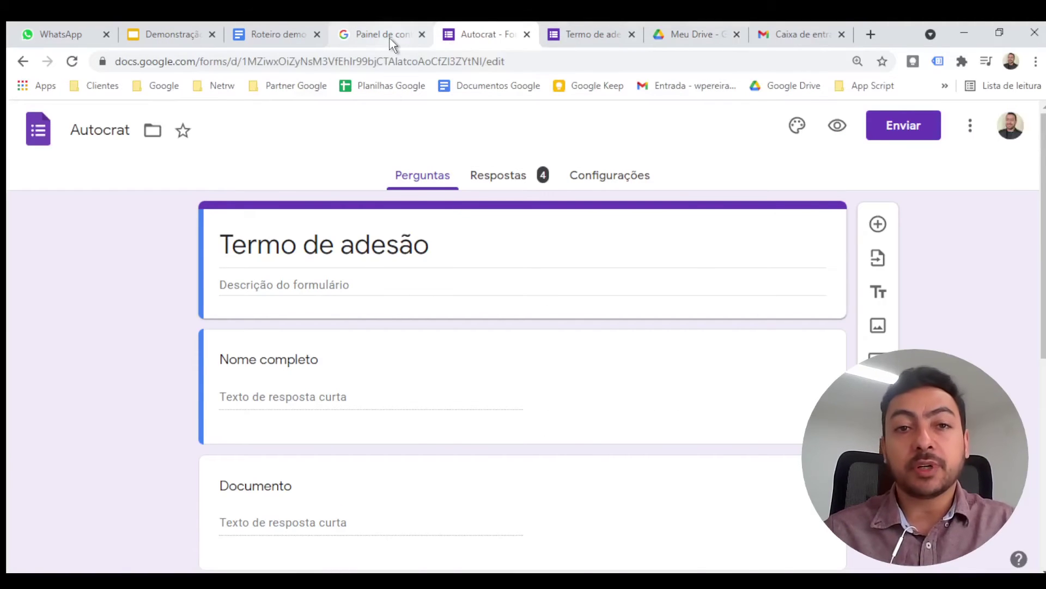
left_click(390, 38)
scroll(544, 210, "down", 7)
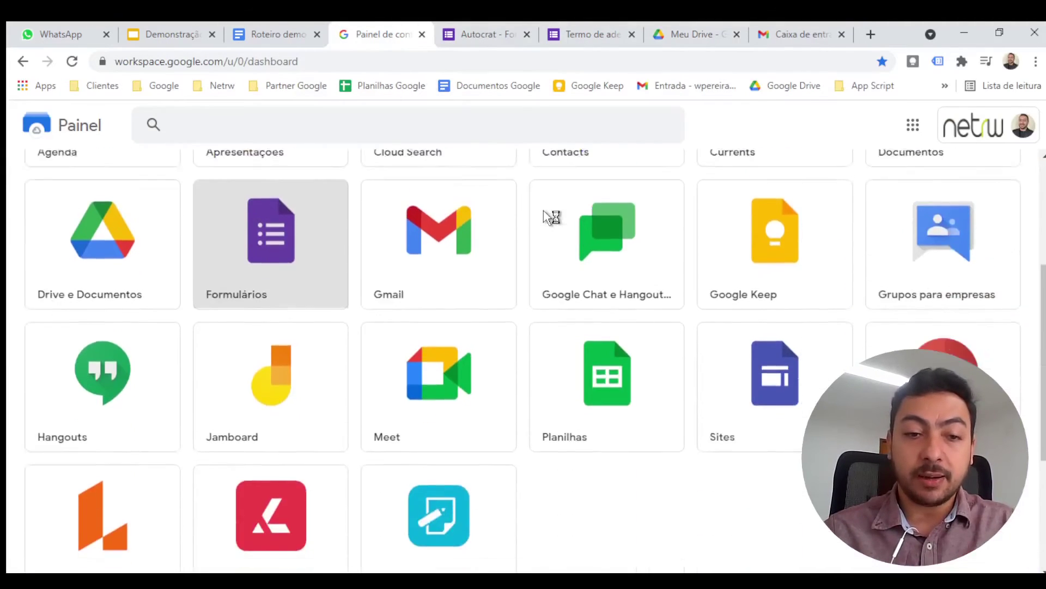
scroll(544, 210, "up", 5)
scroll(548, 218, "up", 2)
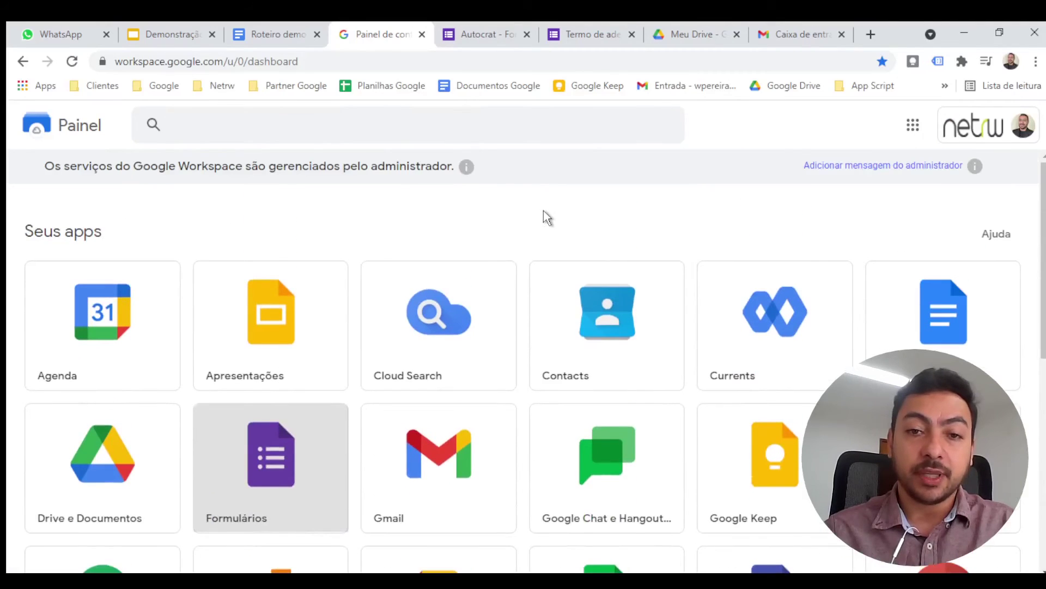
Open the Google Admin console and confirm the account's identity with the account password.
left_click(911, 127)
scroll(948, 304, "down", 2)
scroll(925, 327, "down", 4)
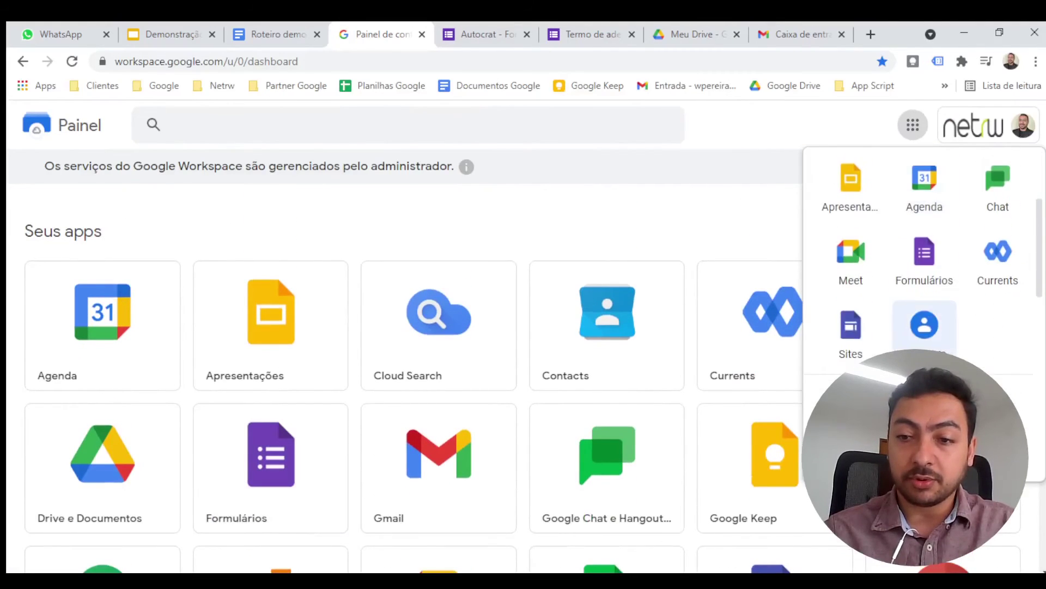
left_click(996, 331)
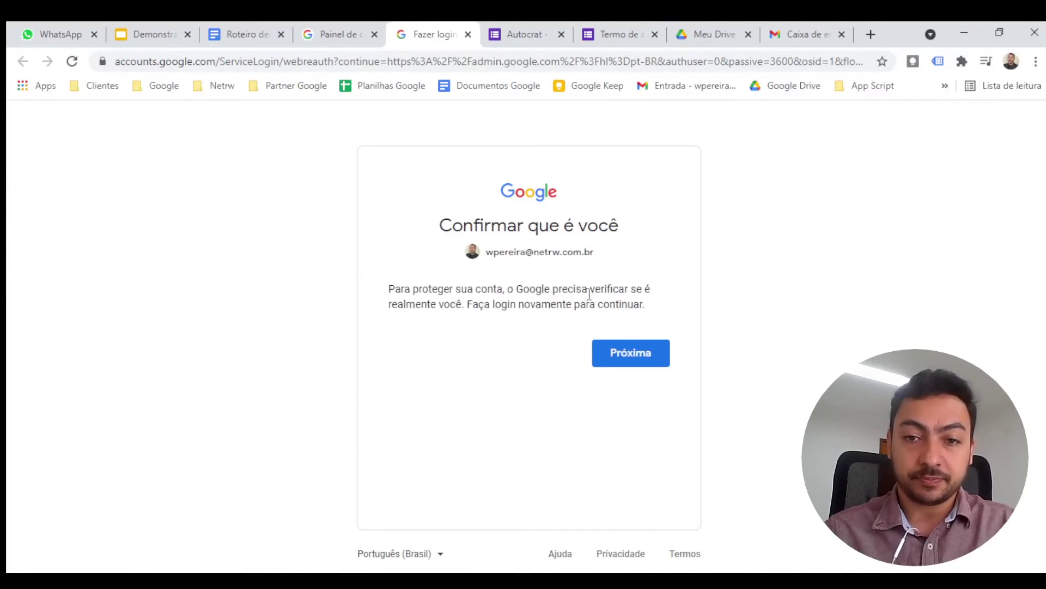
left_click(623, 354)
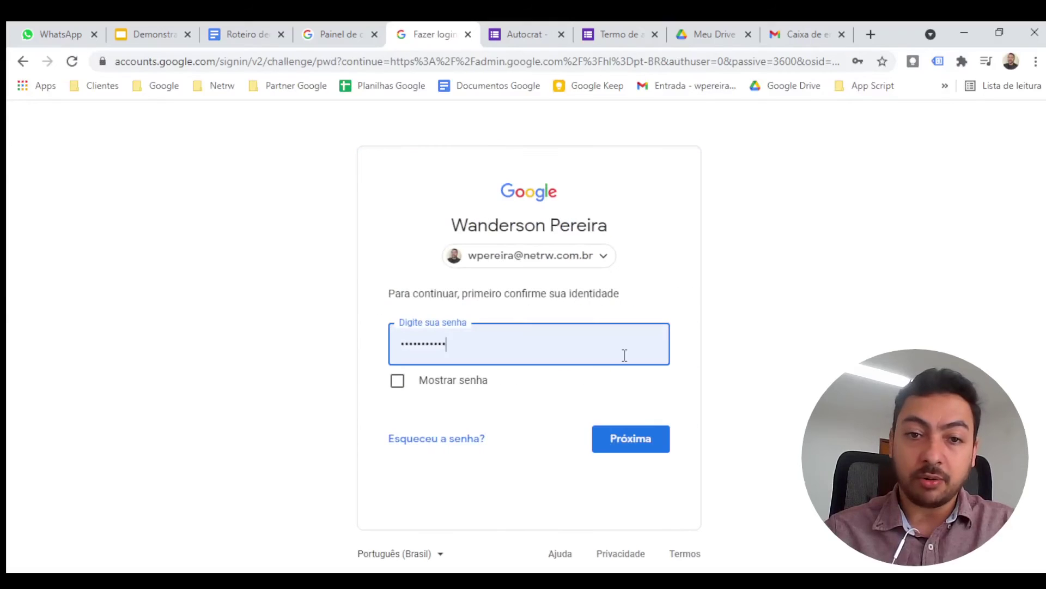
left_click(642, 436)
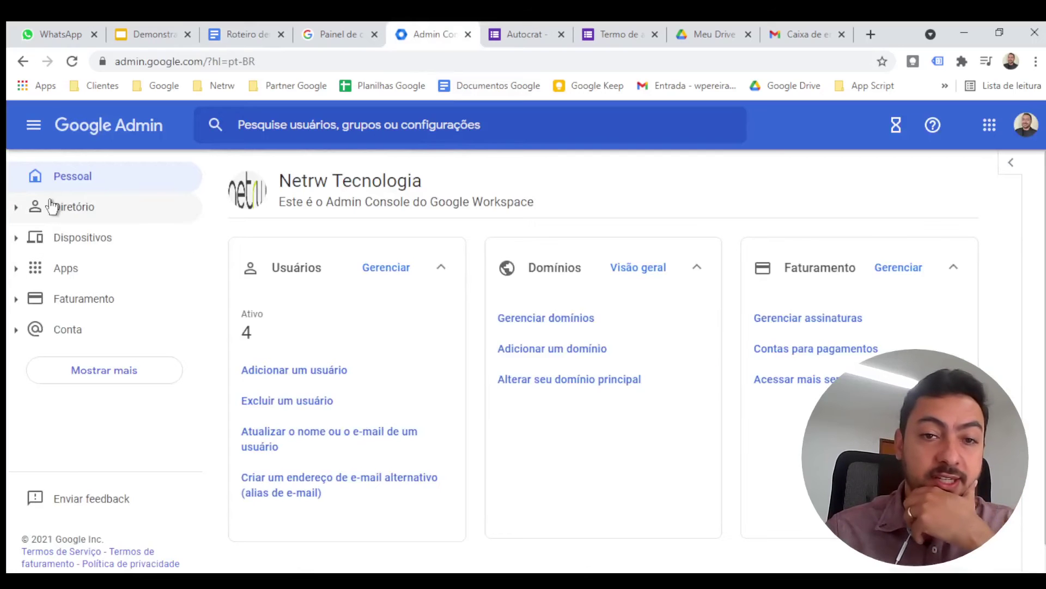
Collapse the Usuários, Domínios and Faturamento cards and show all of the console's management options.
left_click(442, 267)
left_click(696, 267)
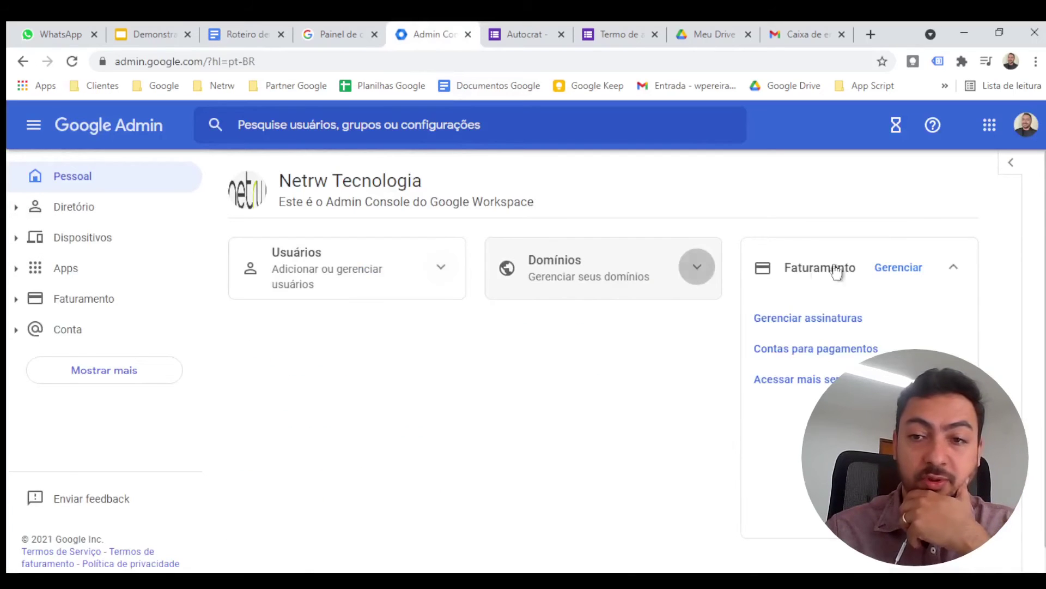
left_click(950, 268)
left_click(637, 389)
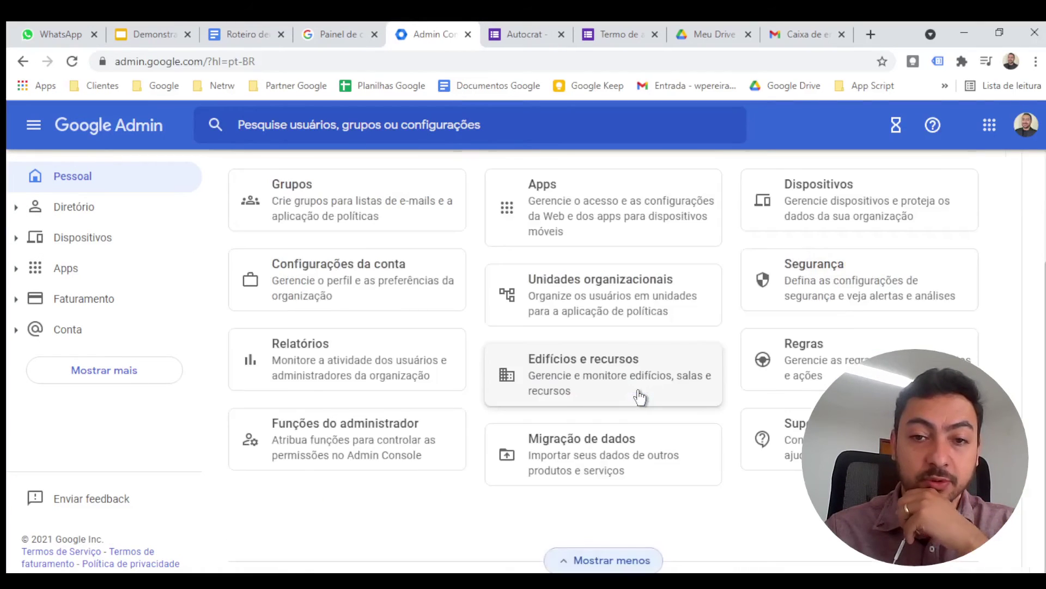
scroll(463, 357, "up", 3)
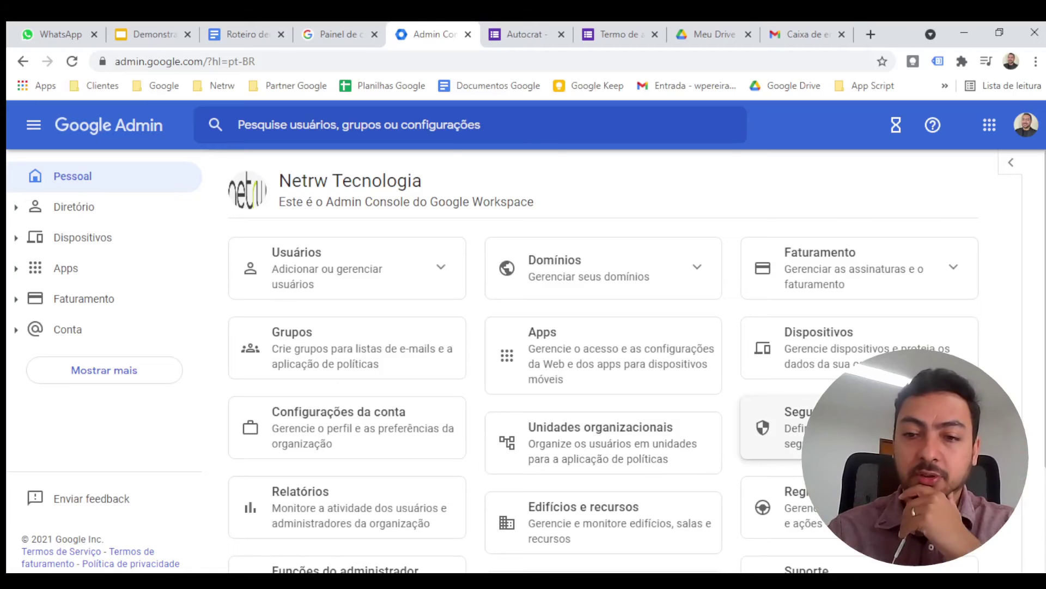
scroll(872, 404, "down", 3)
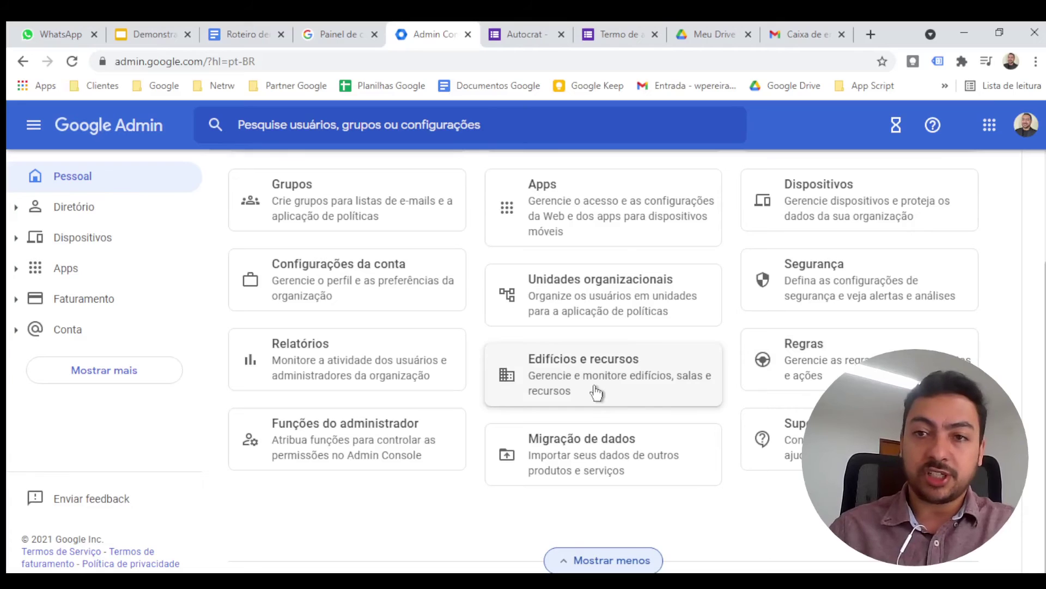
Close the Termo de adesão.pdf preview in Gmail and open Google Agenda.
left_click(806, 34)
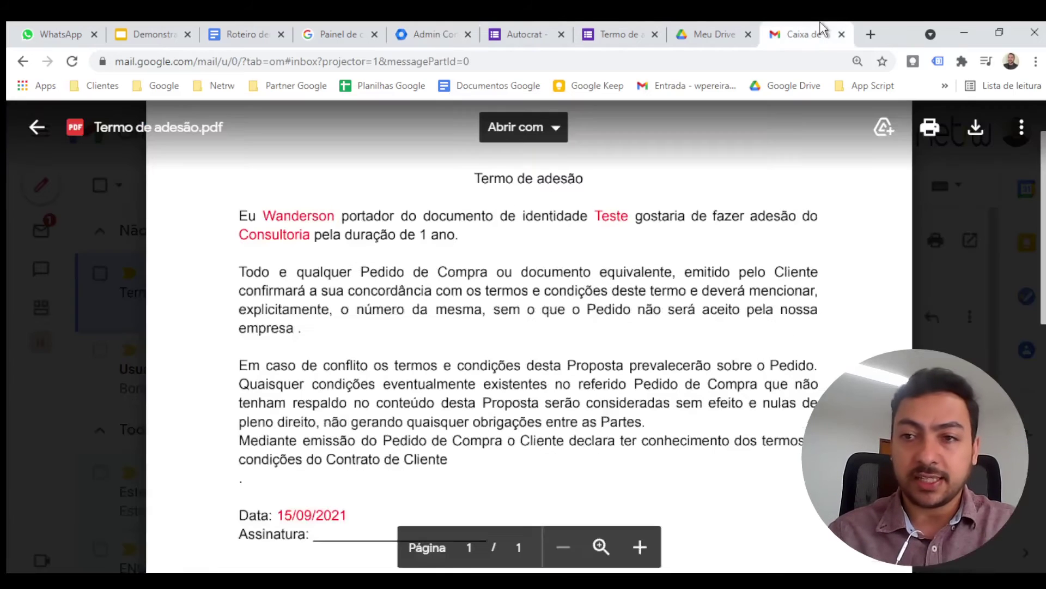
left_click(38, 128)
left_click(878, 131)
left_click(887, 287)
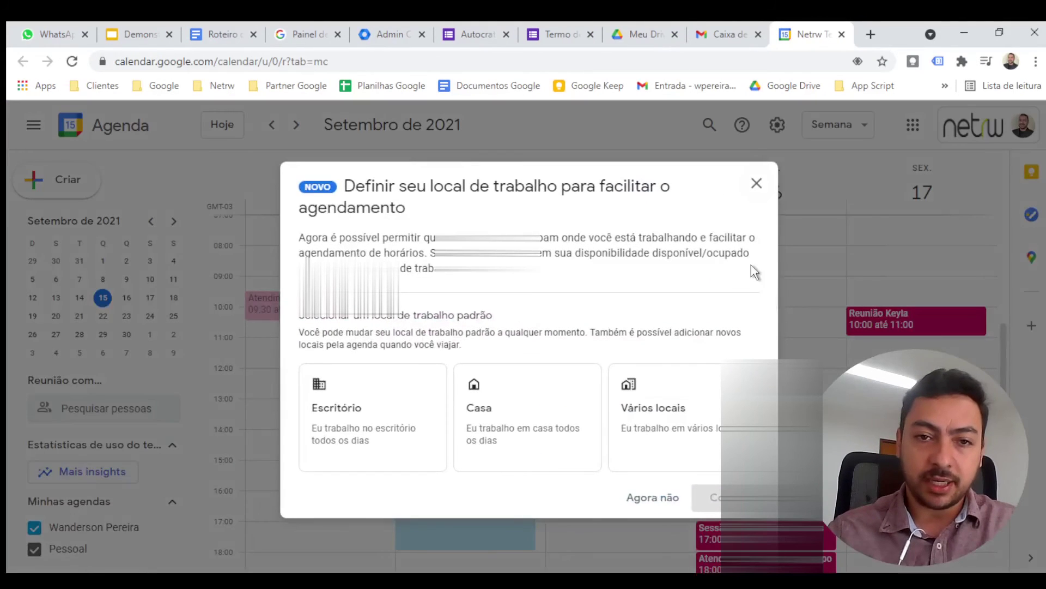
Dismiss the work location prompts in Agenda and return to the Google Admin console.
left_click(757, 184)
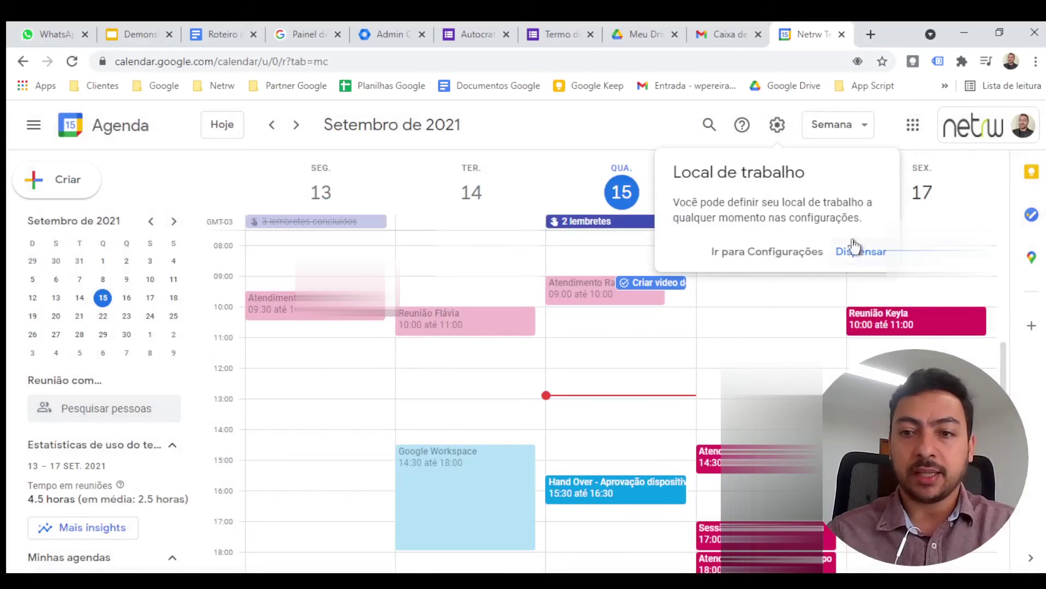
left_click(855, 251)
scroll(599, 398, "down", 3)
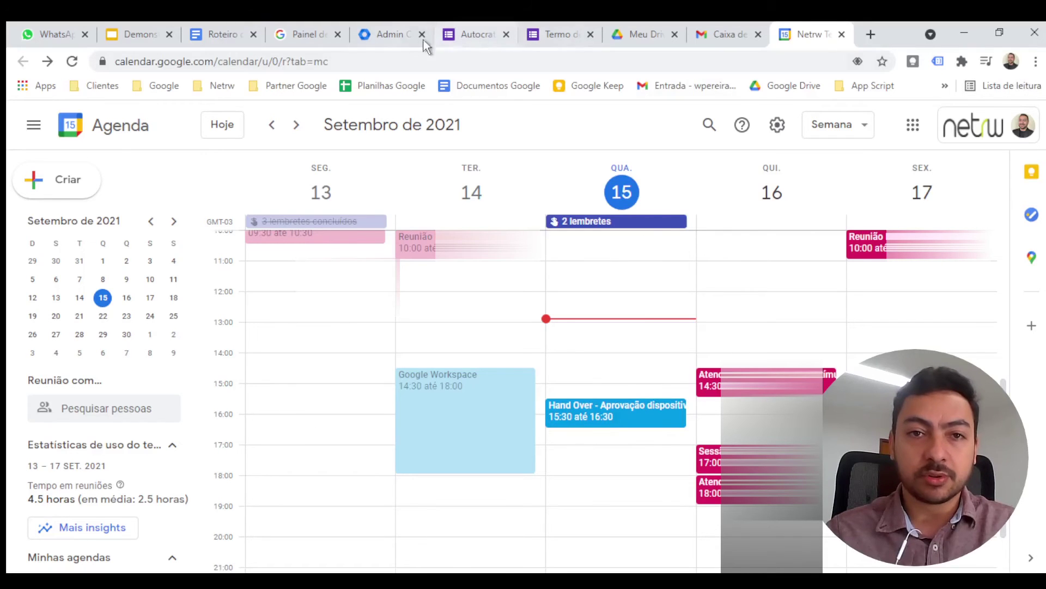
left_click(403, 41)
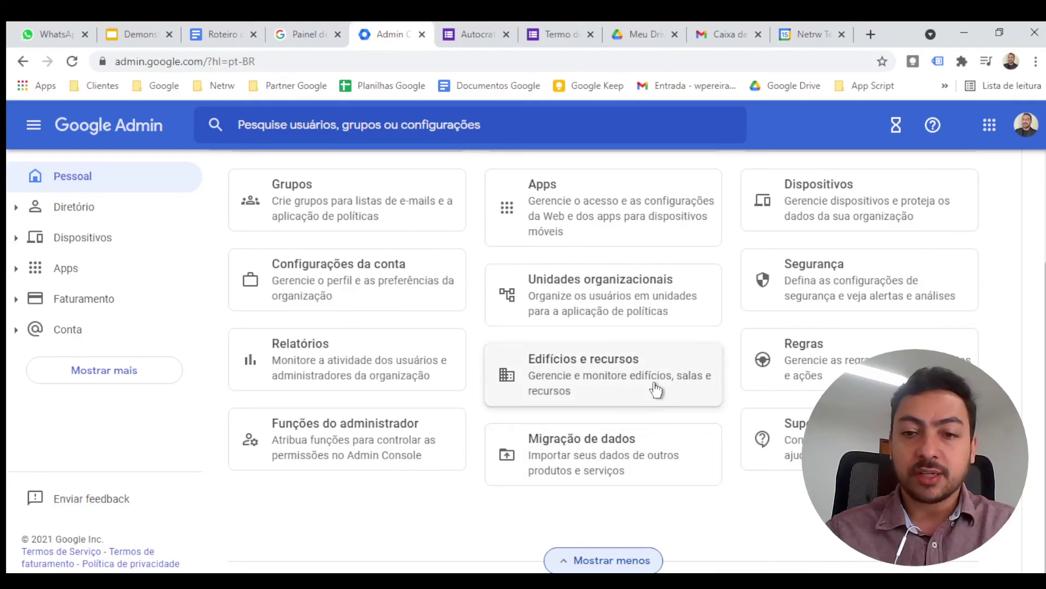